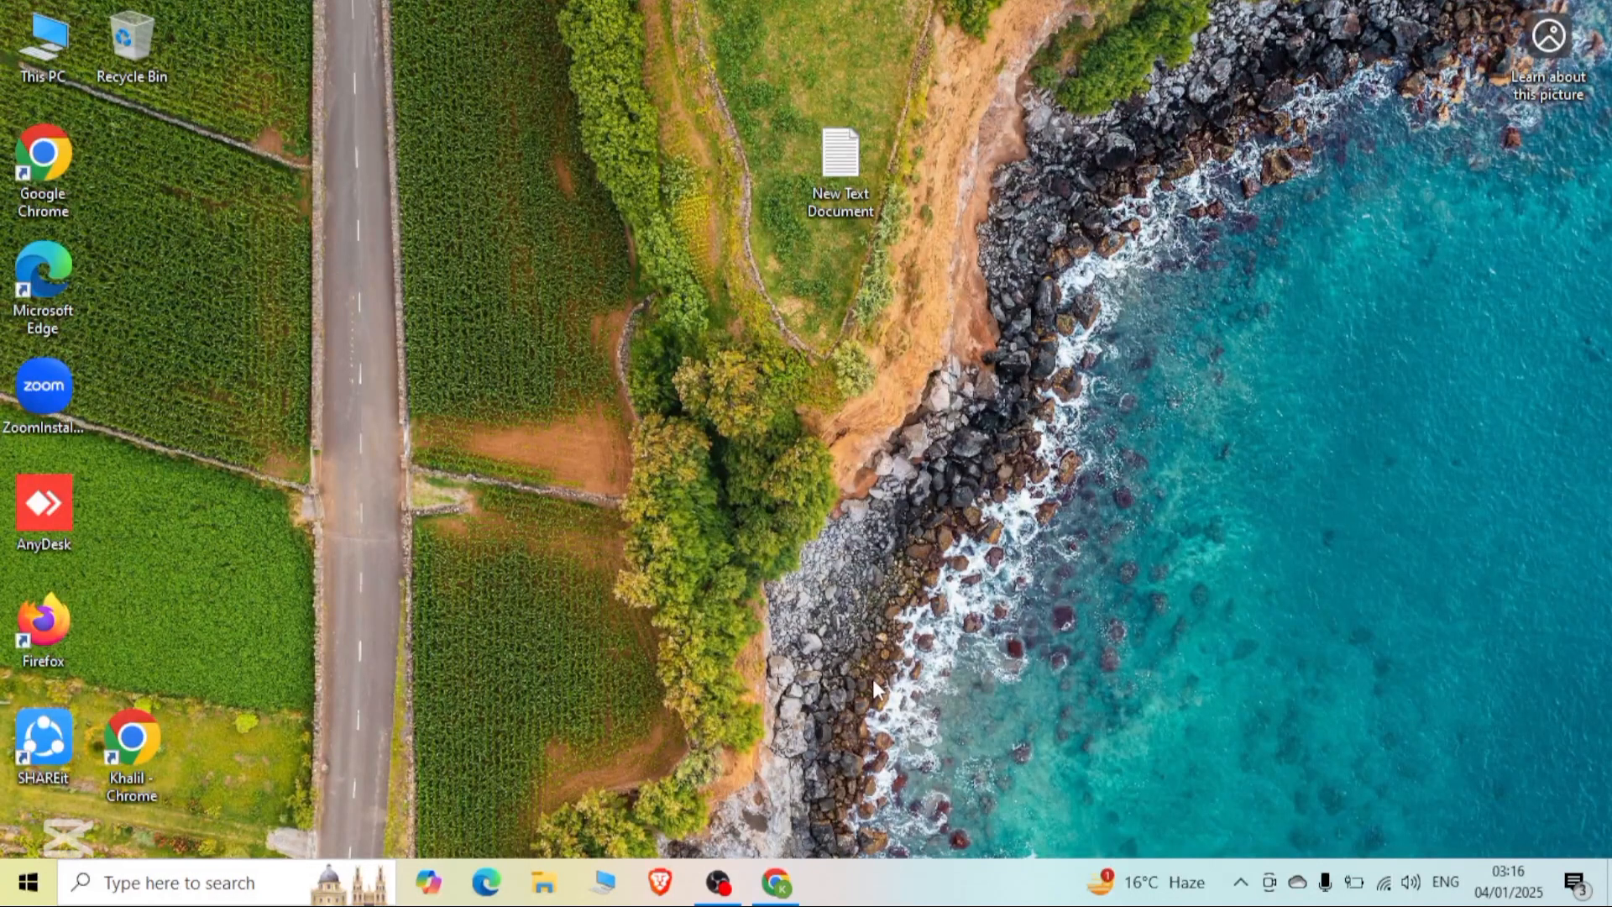
In the Writebox note, write "BUSINESS TO BUSINESS" after B2B and "BUSINESS TO COUSTOMER" after B2C.
{"action": "left_click", "coordinate": [778, 885]}
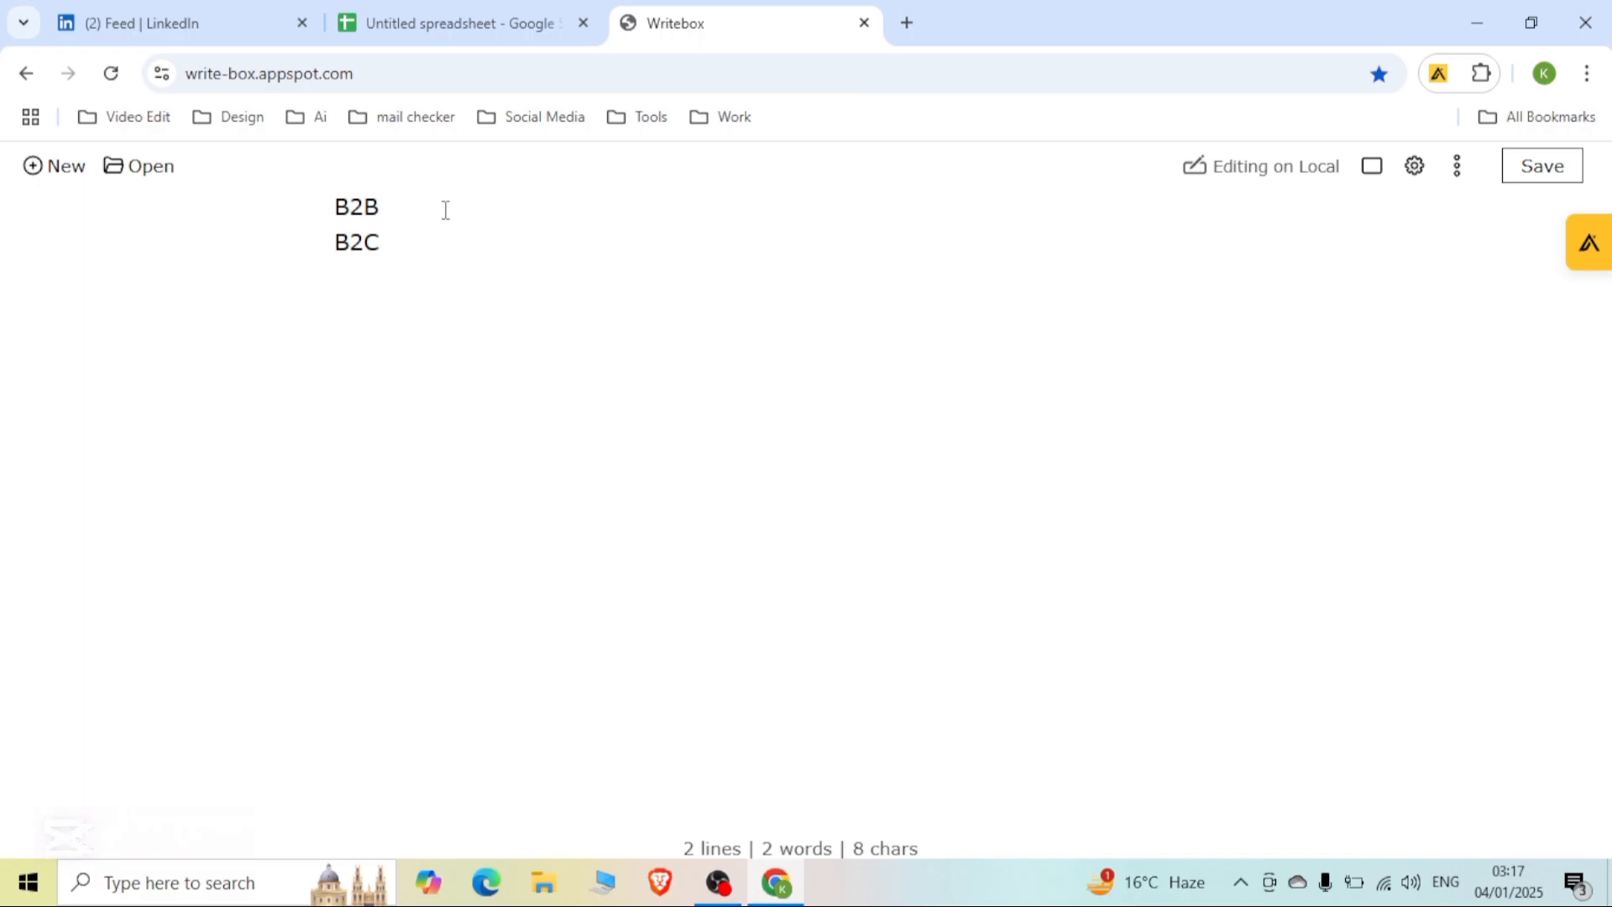
{"action": "type", "text": "BUSINESS TO"}
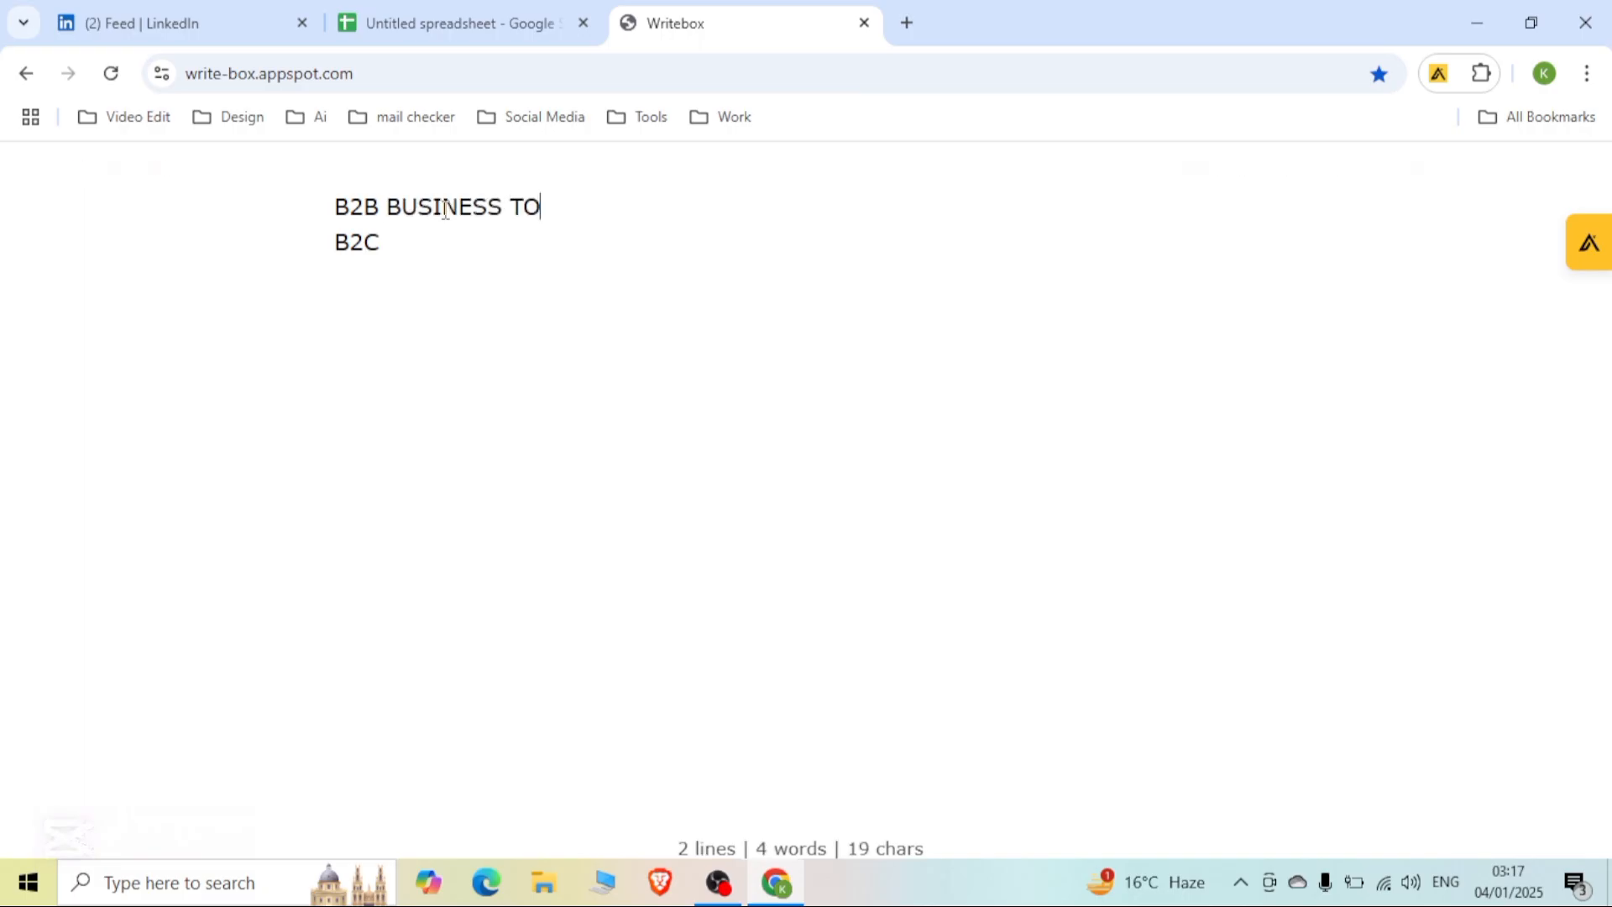
{"action": "type", "text": " BUSINESS"}
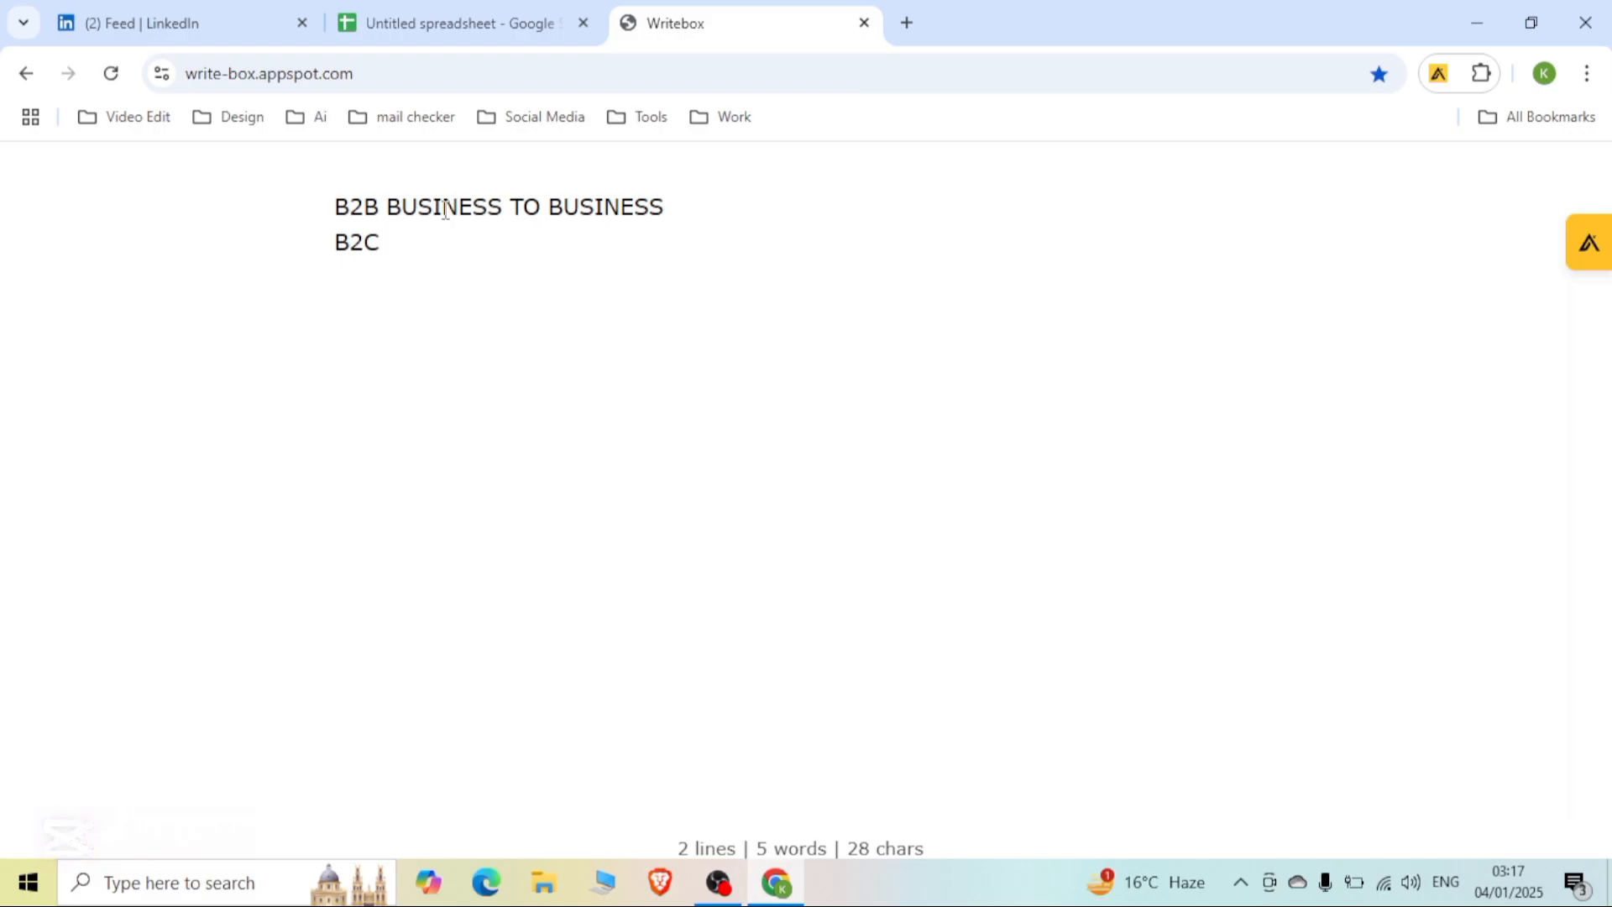
{"action": "left_click", "coordinate": [415, 252]}
{"action": "type", "text": "BUSINESS TO C"}
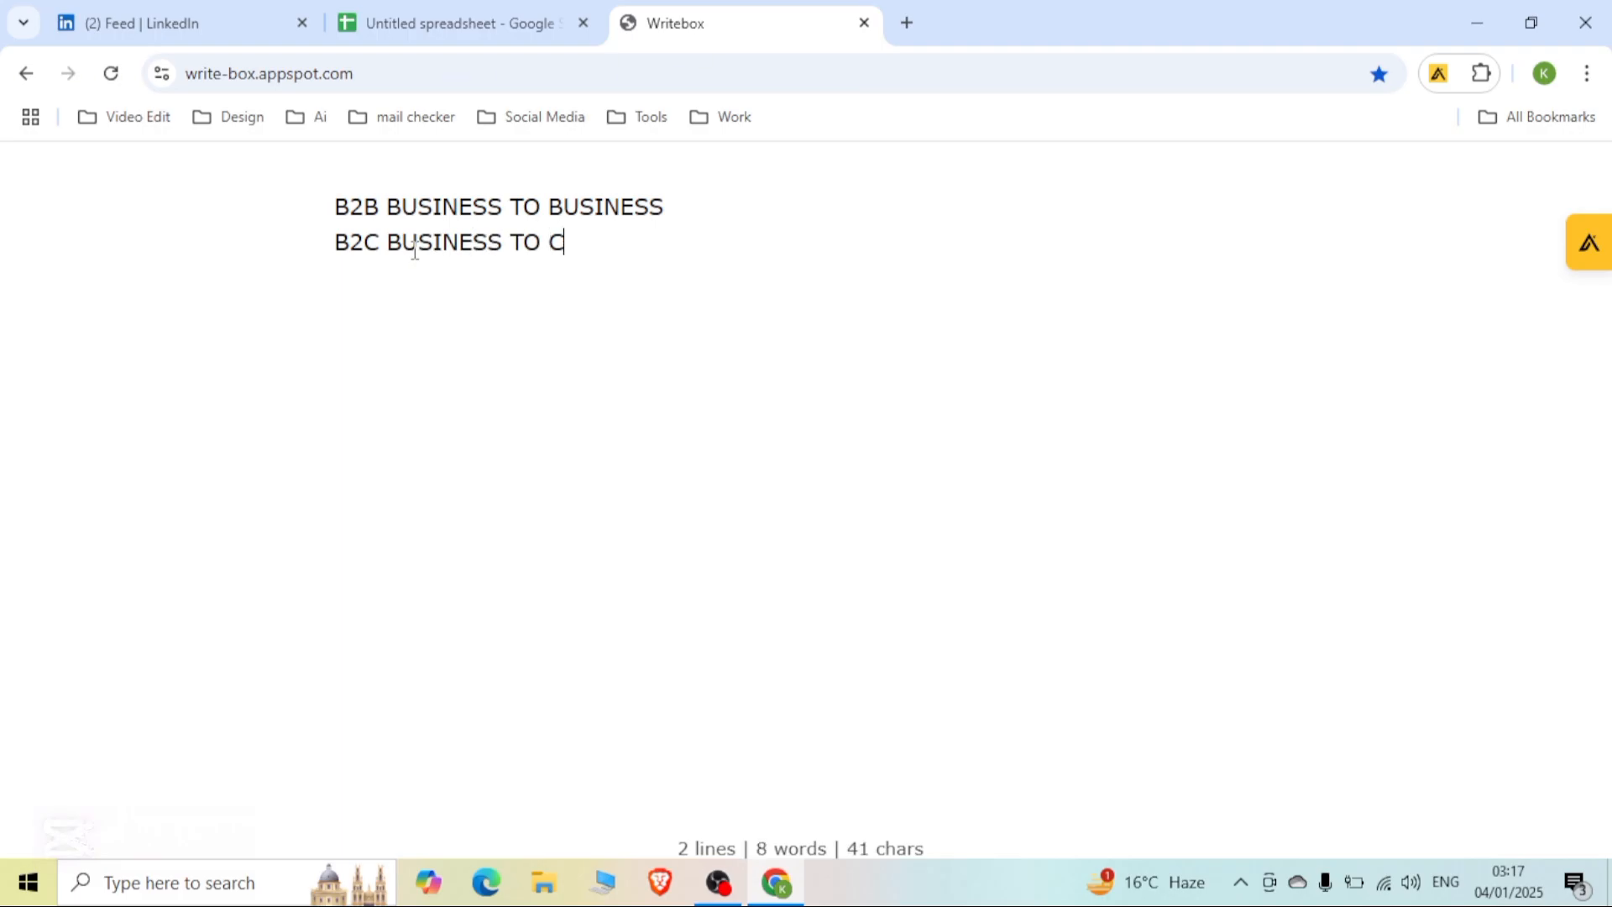
{"action": "type", "text": "OUSTOME"}
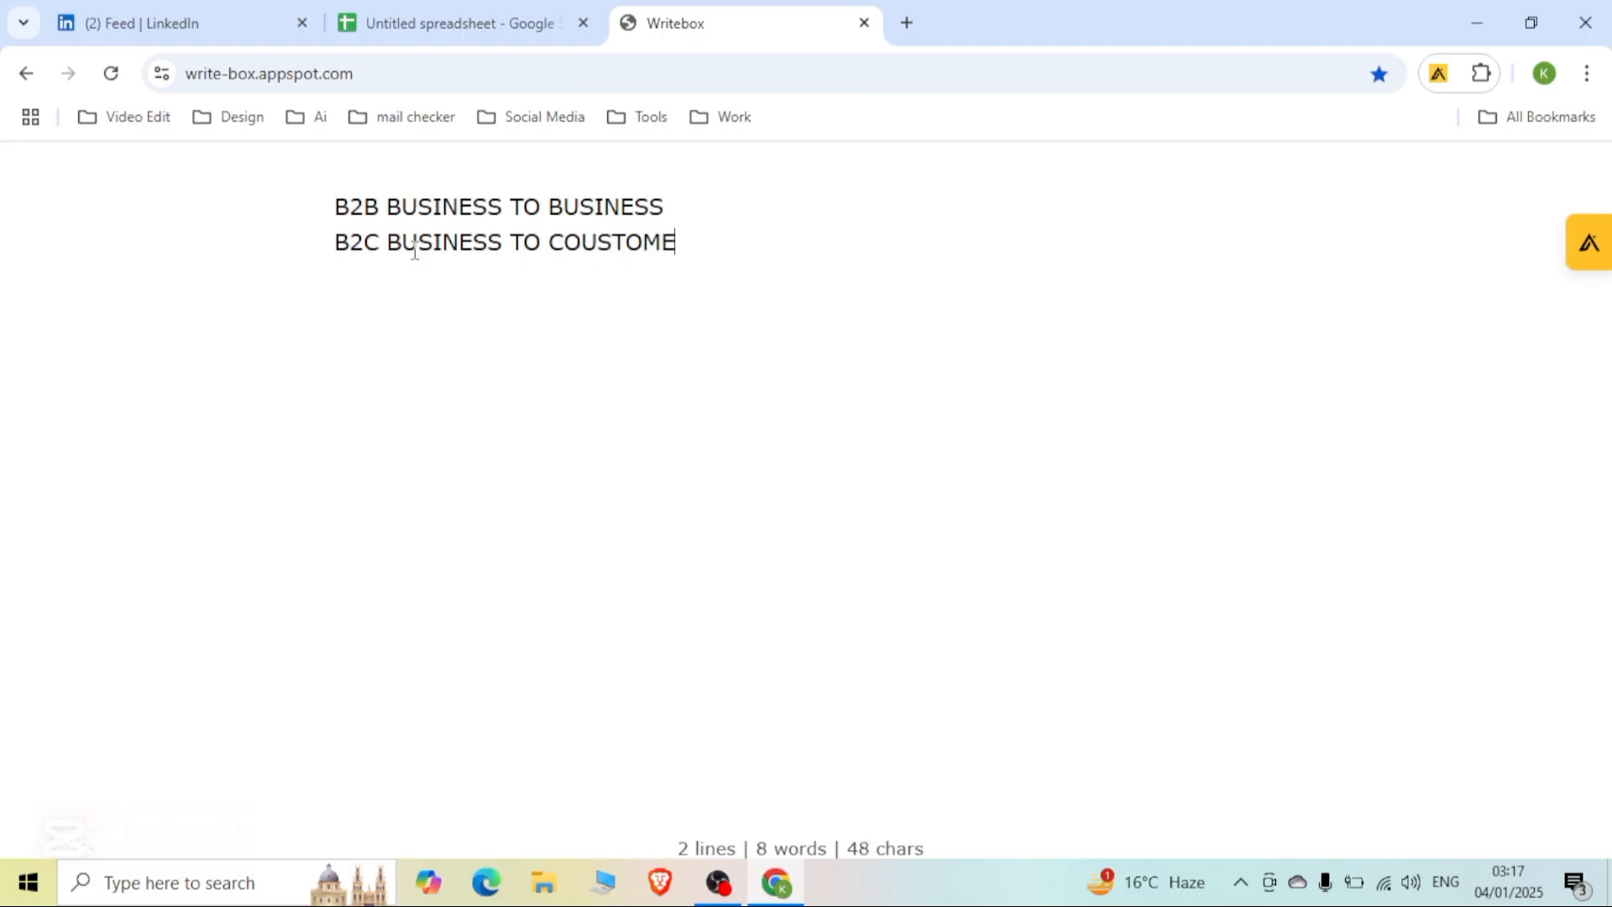
{"action": "type", "text": "R"}
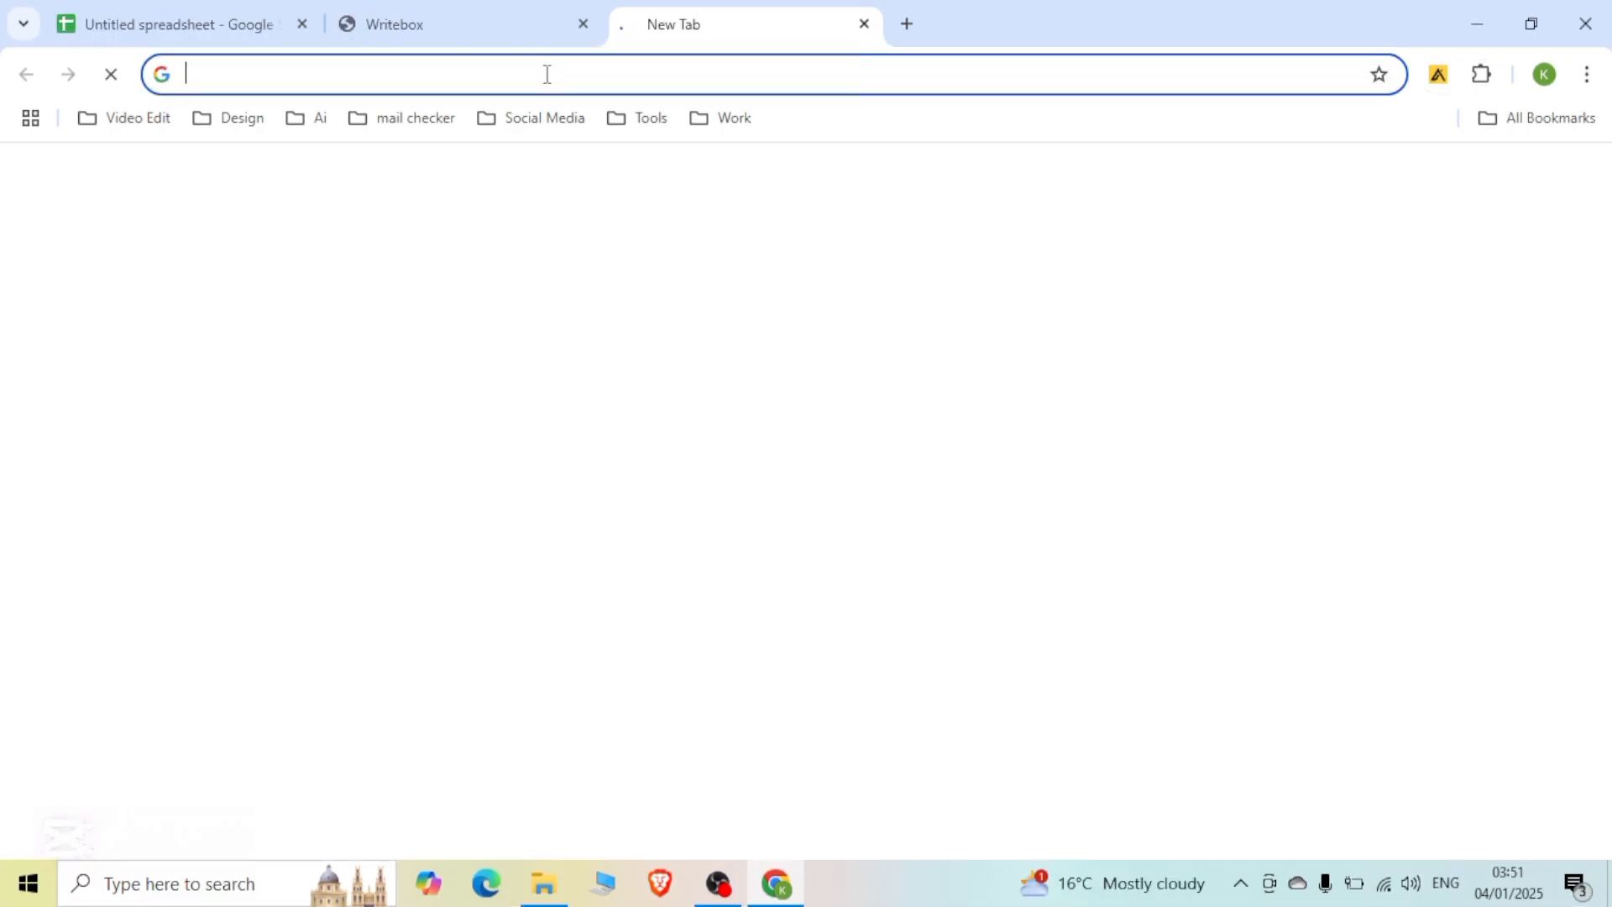
Open the Apollo sign-up page in a new tab, view its sign-up options, and close it again.
{"action": "type", "text": "apo"}
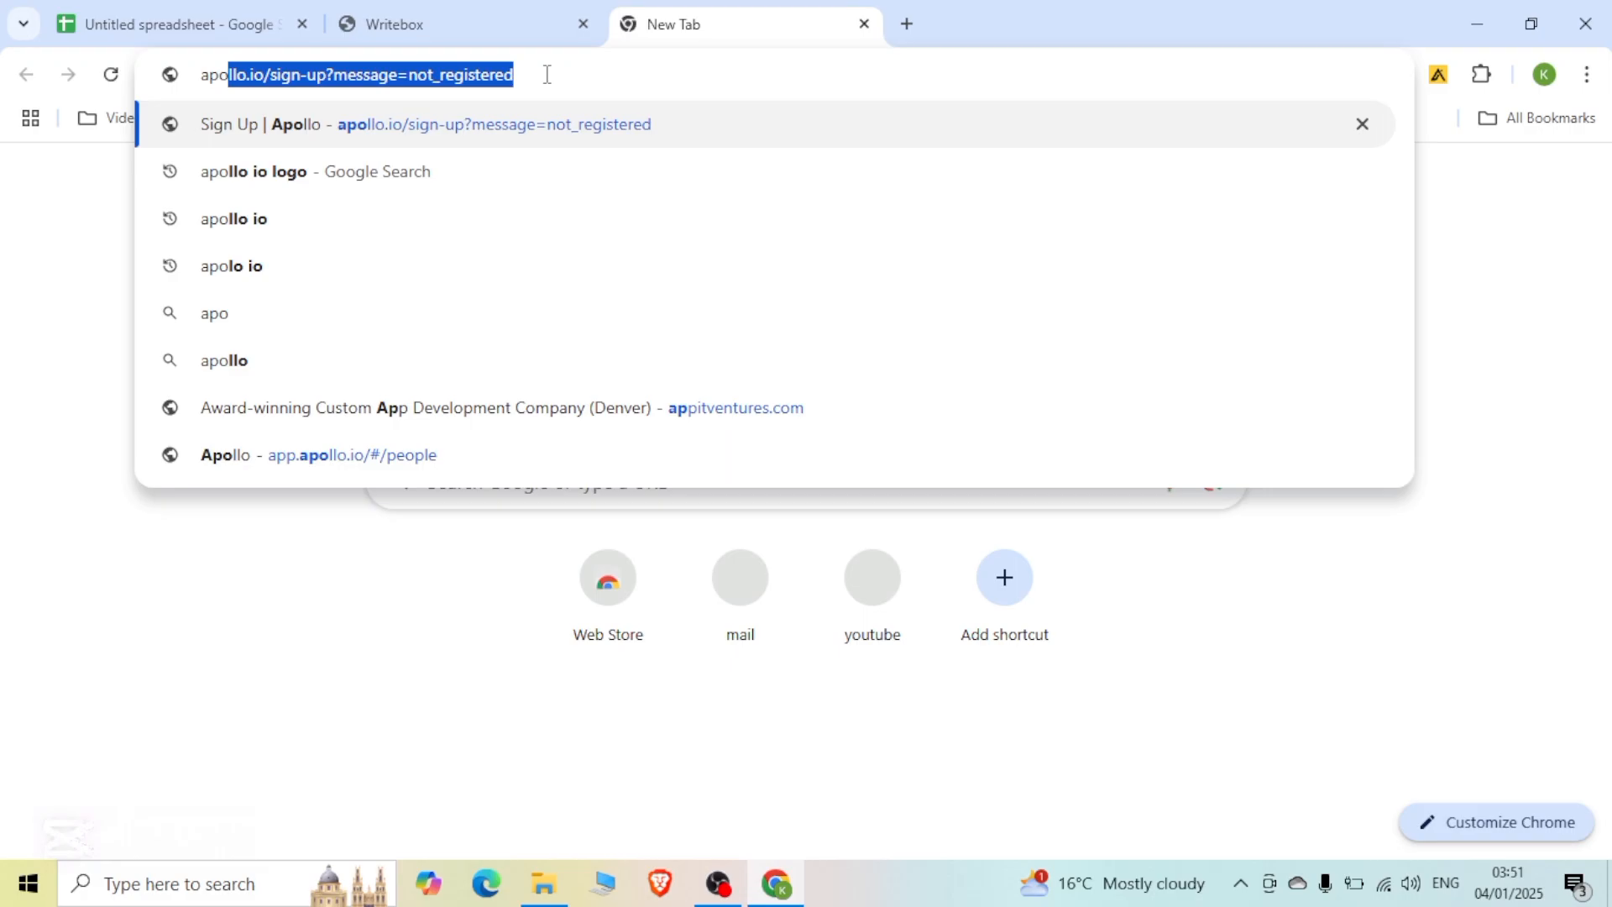
{"action": "key", "text": "Return"}
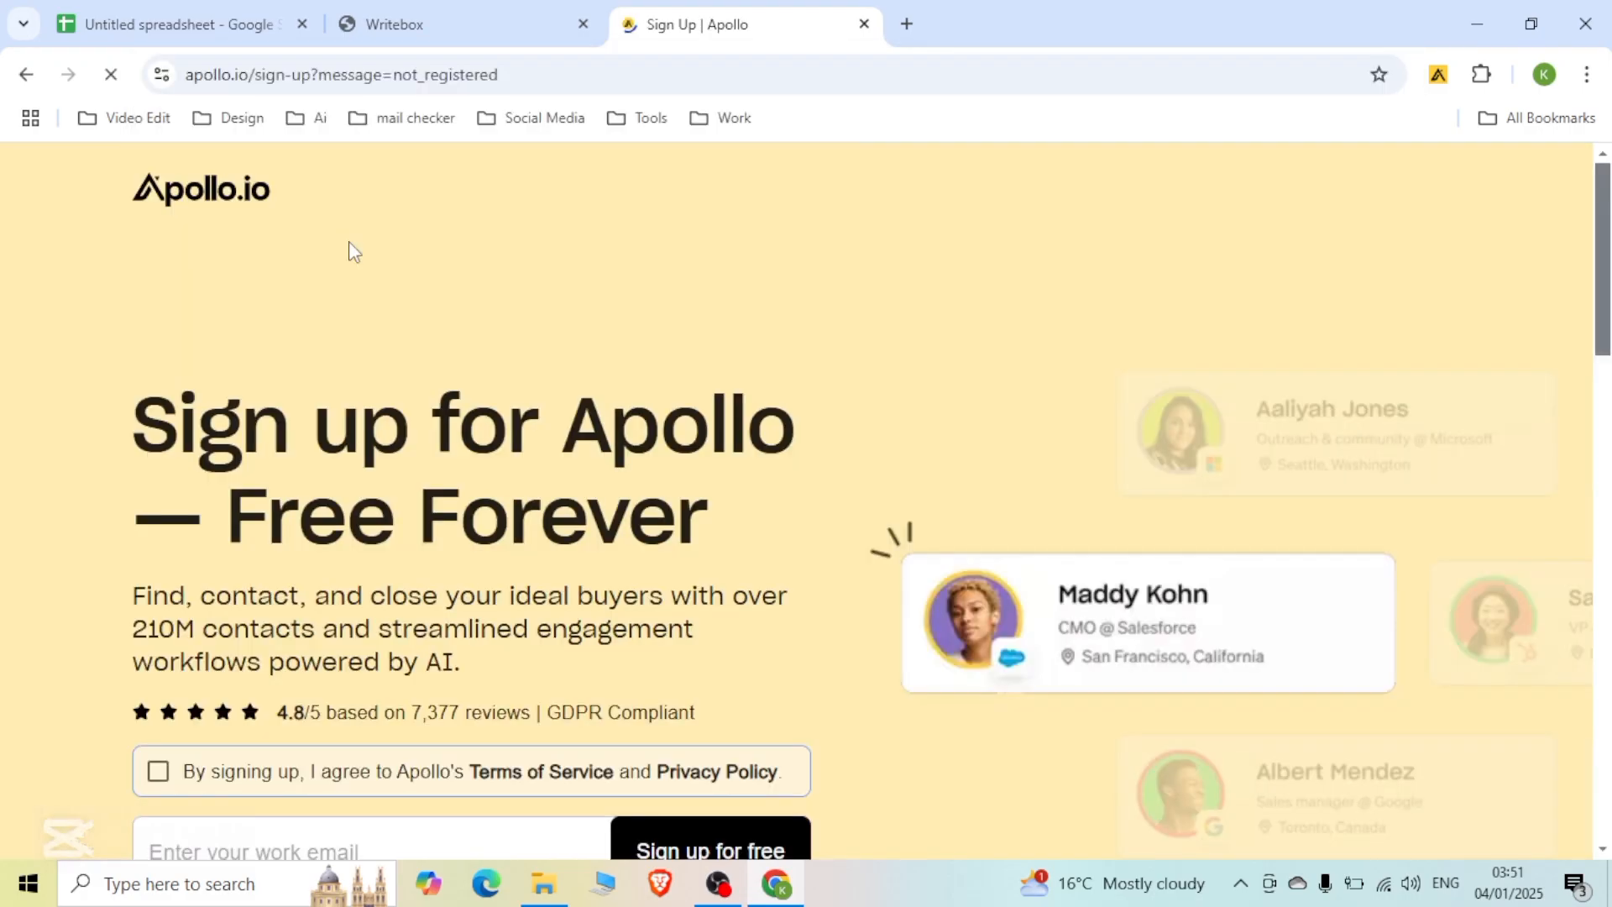
{"action": "scroll", "coordinate": [351, 252], "scroll_direction": "down", "scroll_amount": 3}
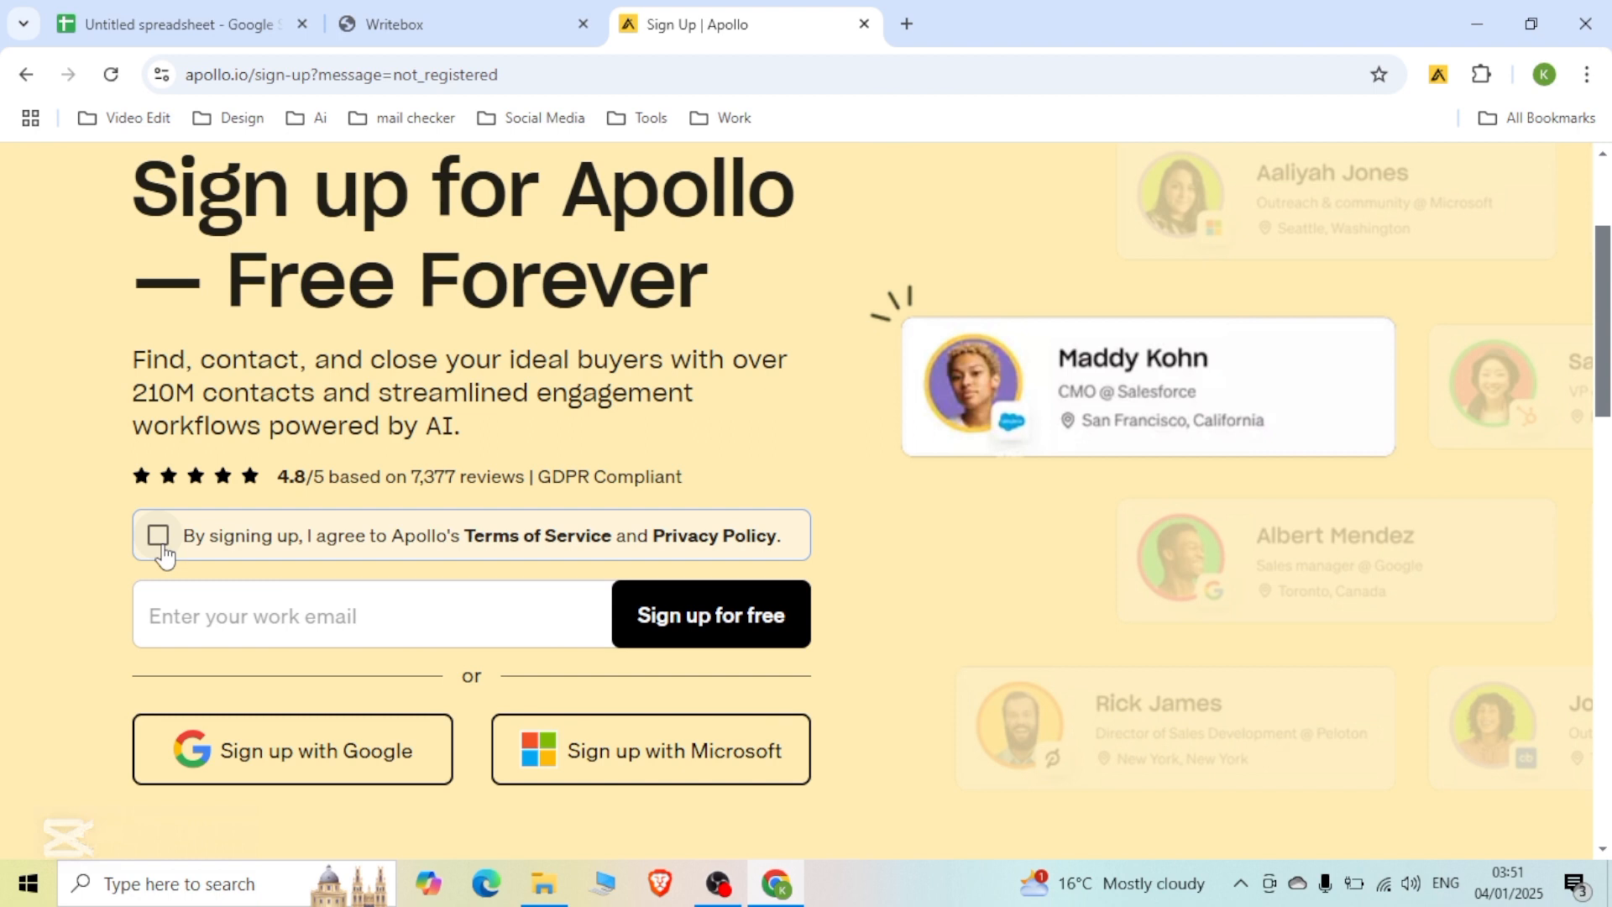
{"action": "scroll", "coordinate": [301, 600], "scroll_direction": "up", "scroll_amount": 1}
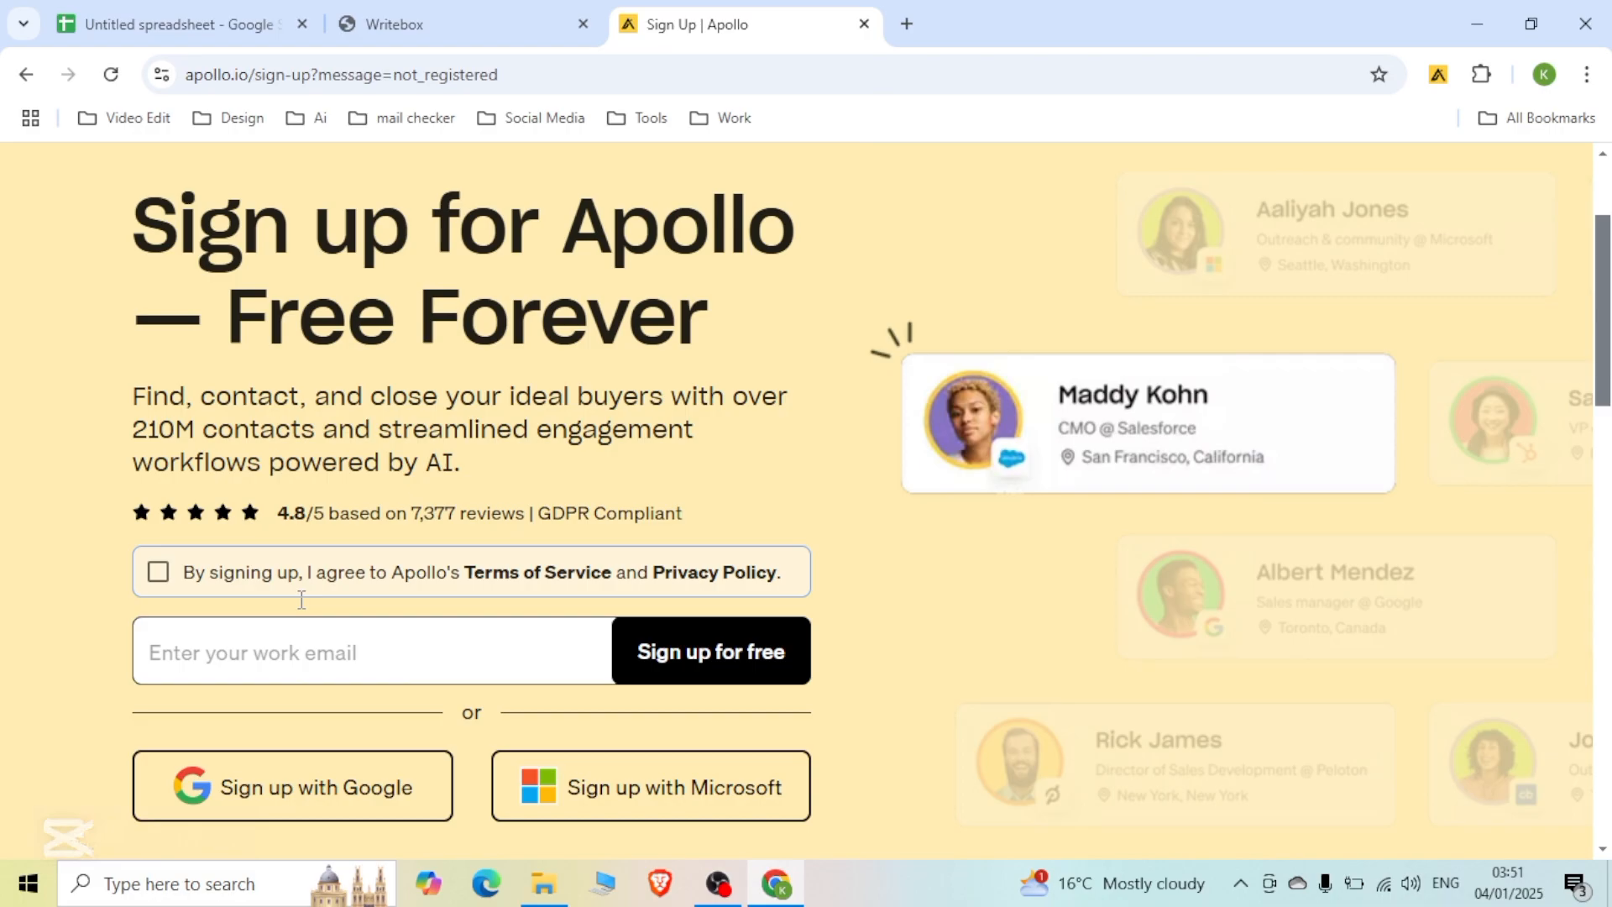
{"action": "key", "text": "ctrl+w"}
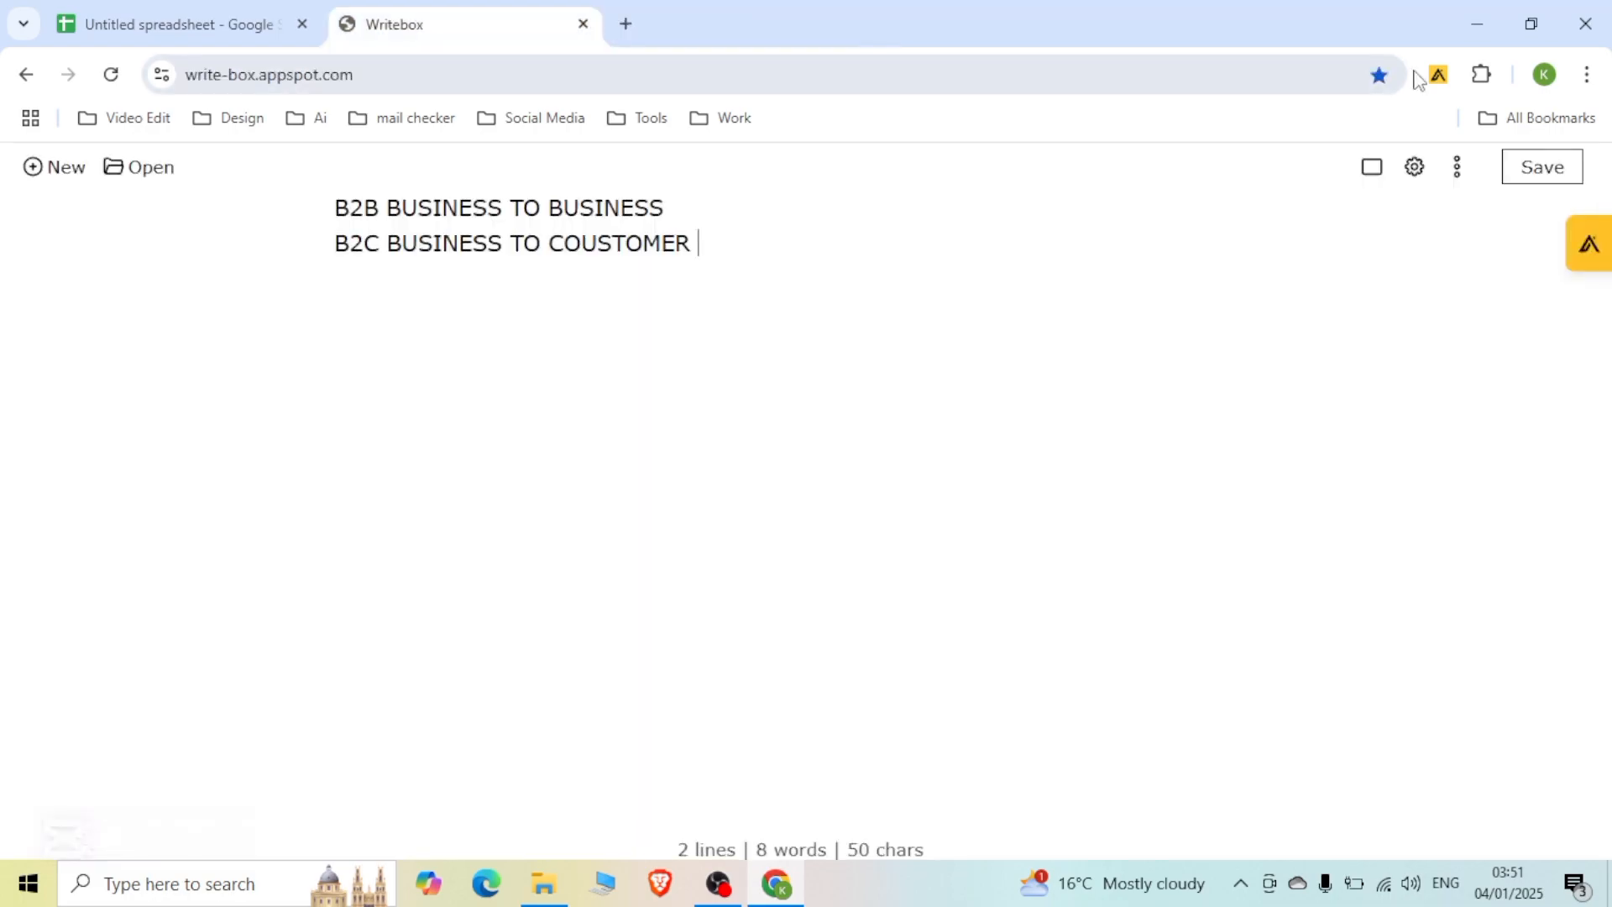
List the installed browser extensions and open the Apollo.io extension.
{"action": "left_click", "coordinate": [1470, 80]}
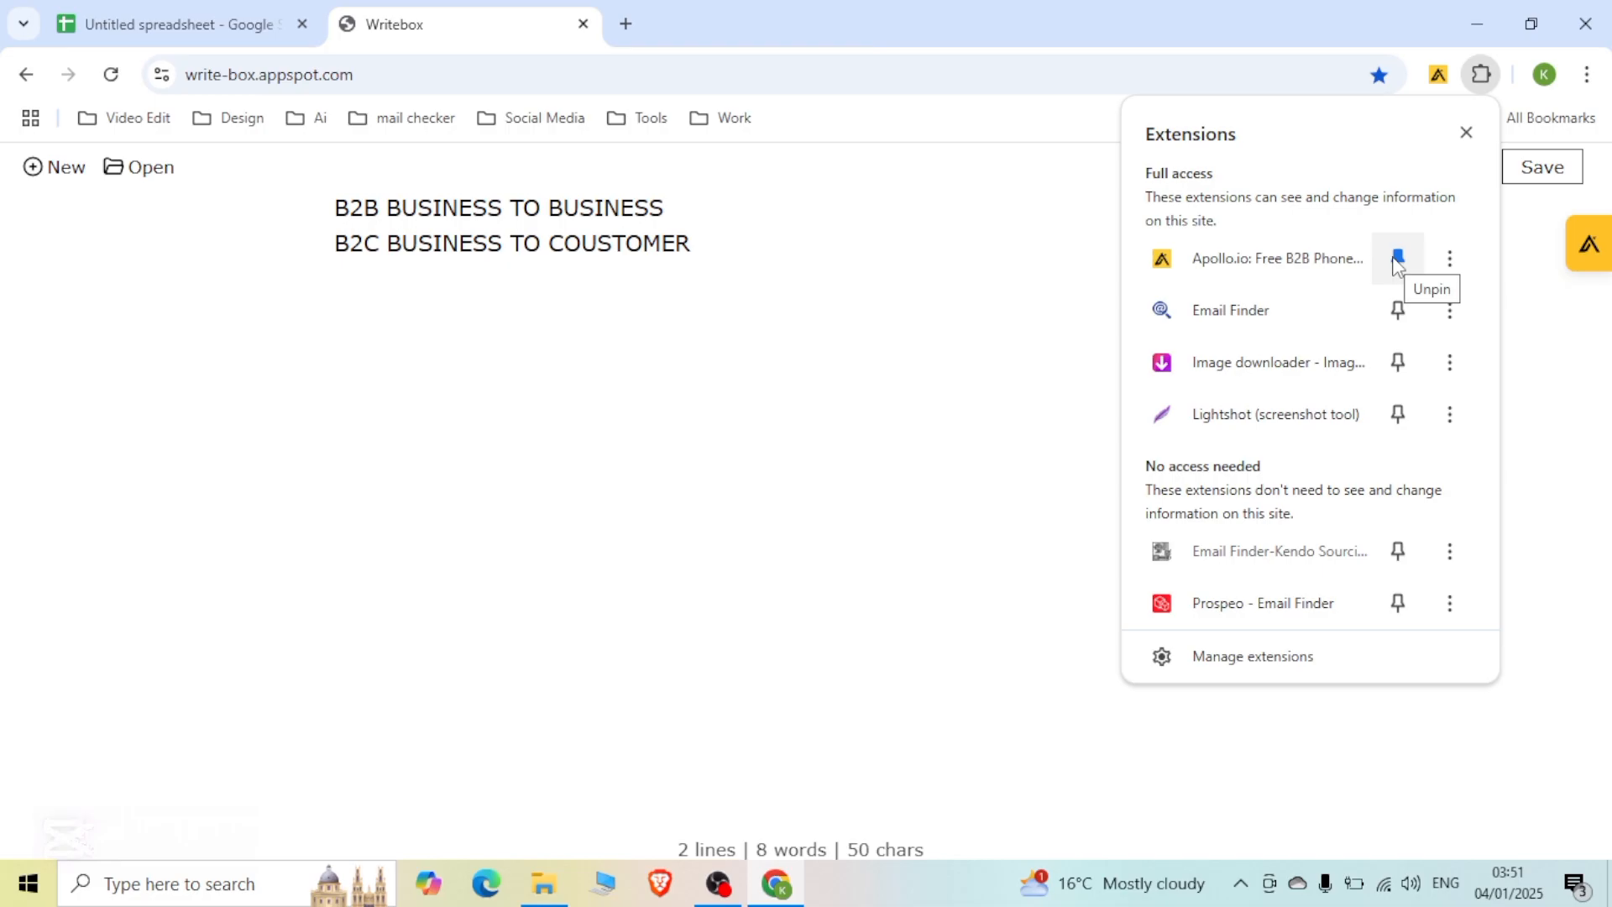
{"action": "left_click", "coordinate": [1310, 258]}
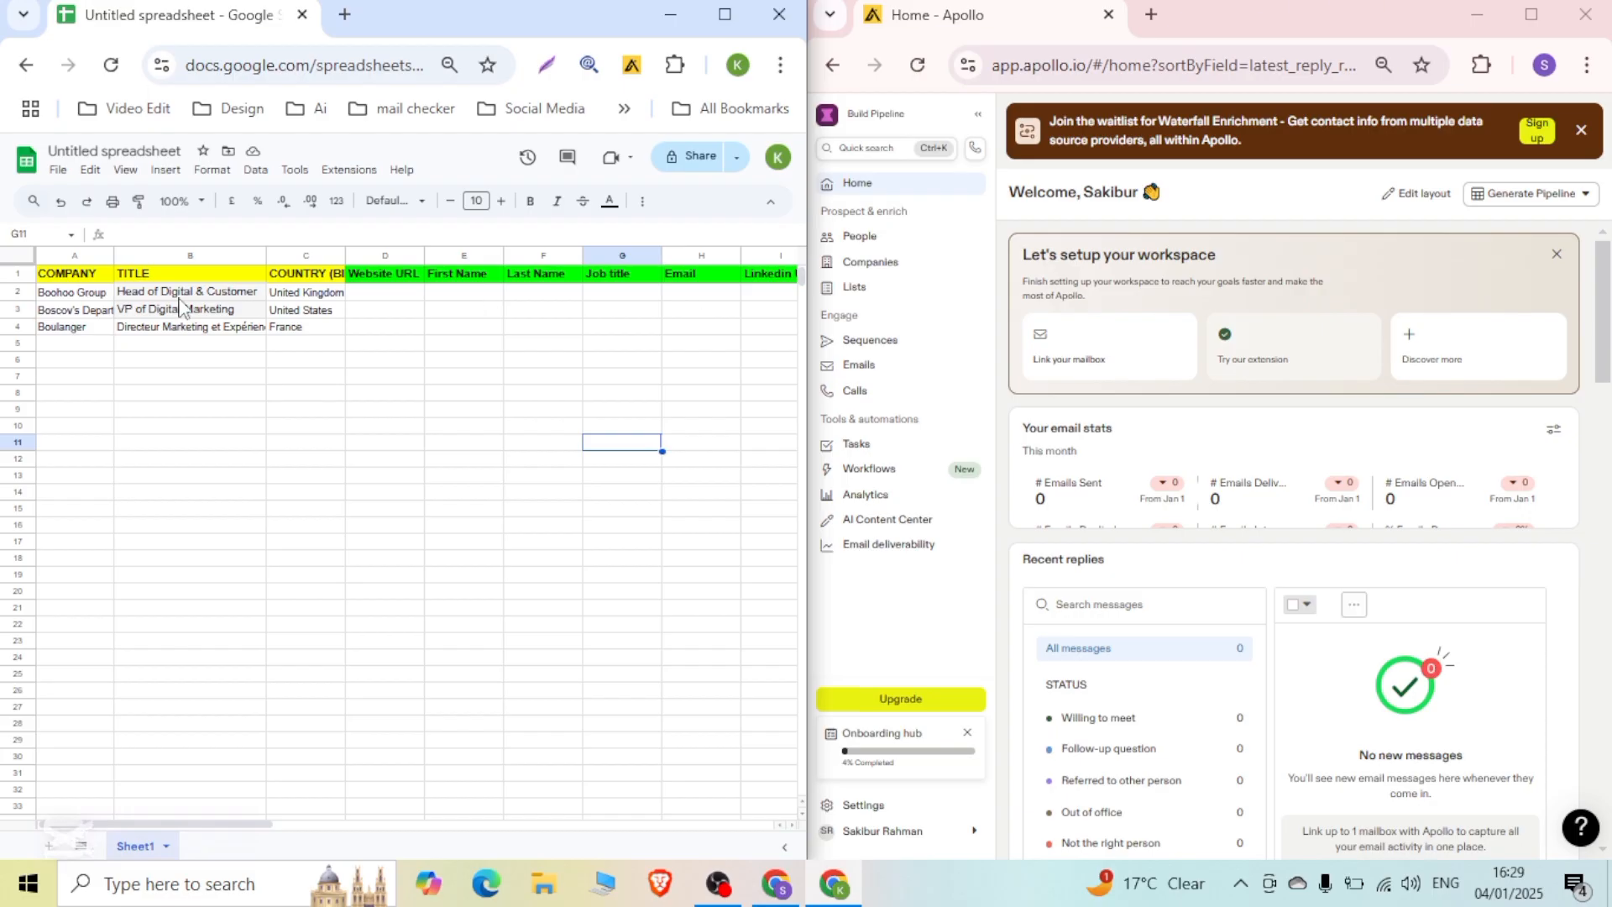
Search Apollo for the spreadsheet's first company, "Boohoo Group", and open the Boohoo Group PLC company page in apparel and fashion.
{"action": "left_click", "coordinate": [89, 294]}
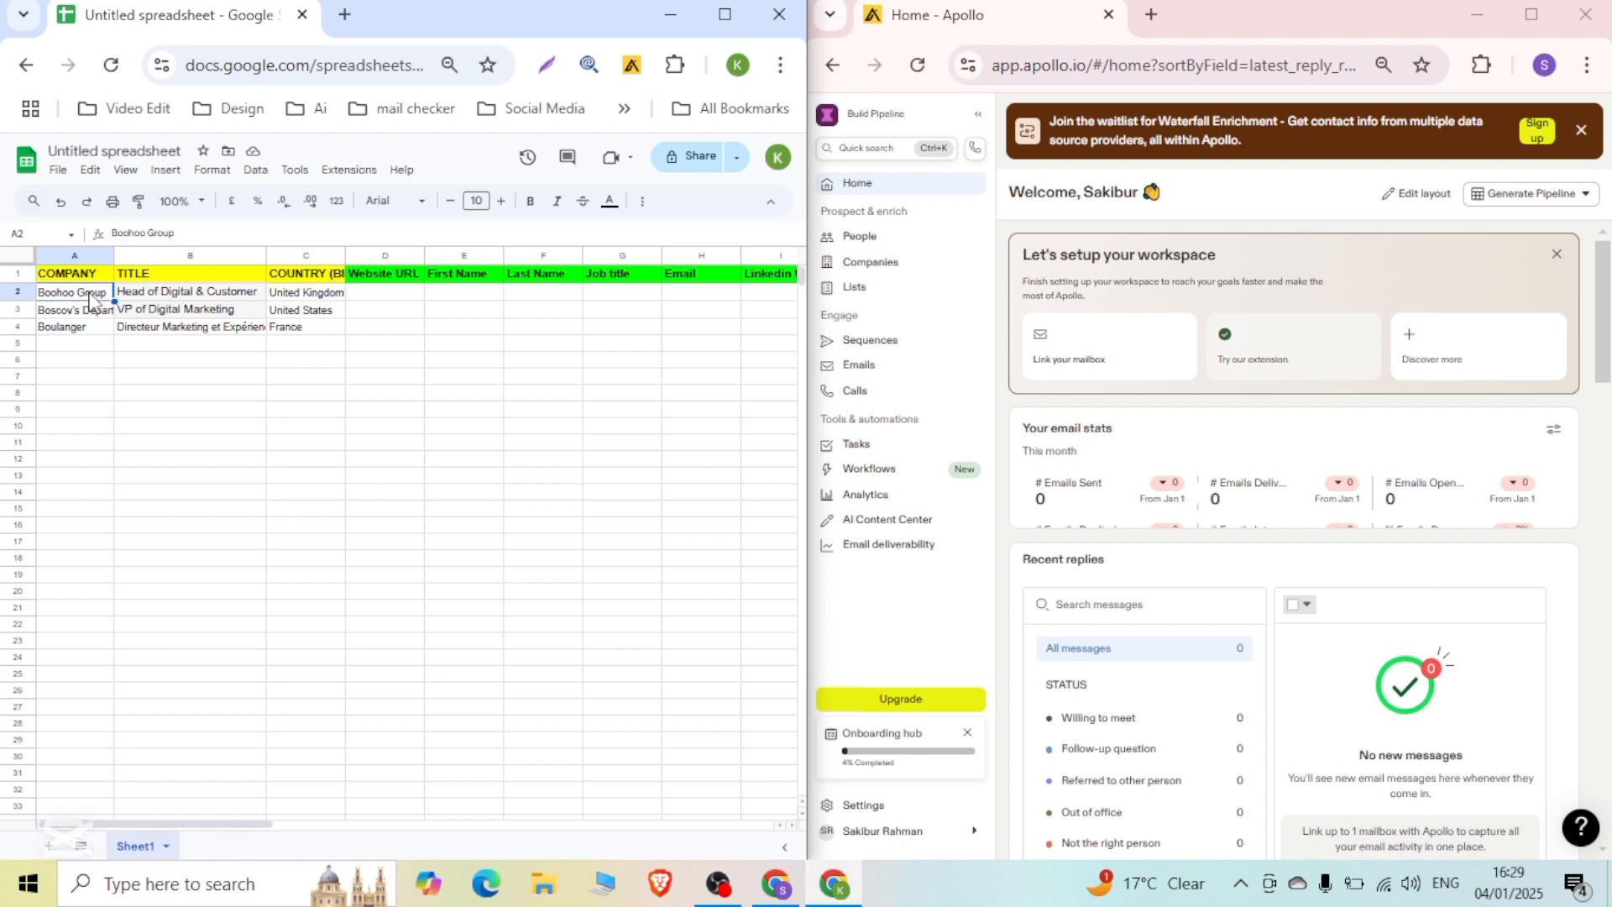
{"action": "left_click", "coordinate": [889, 153]}
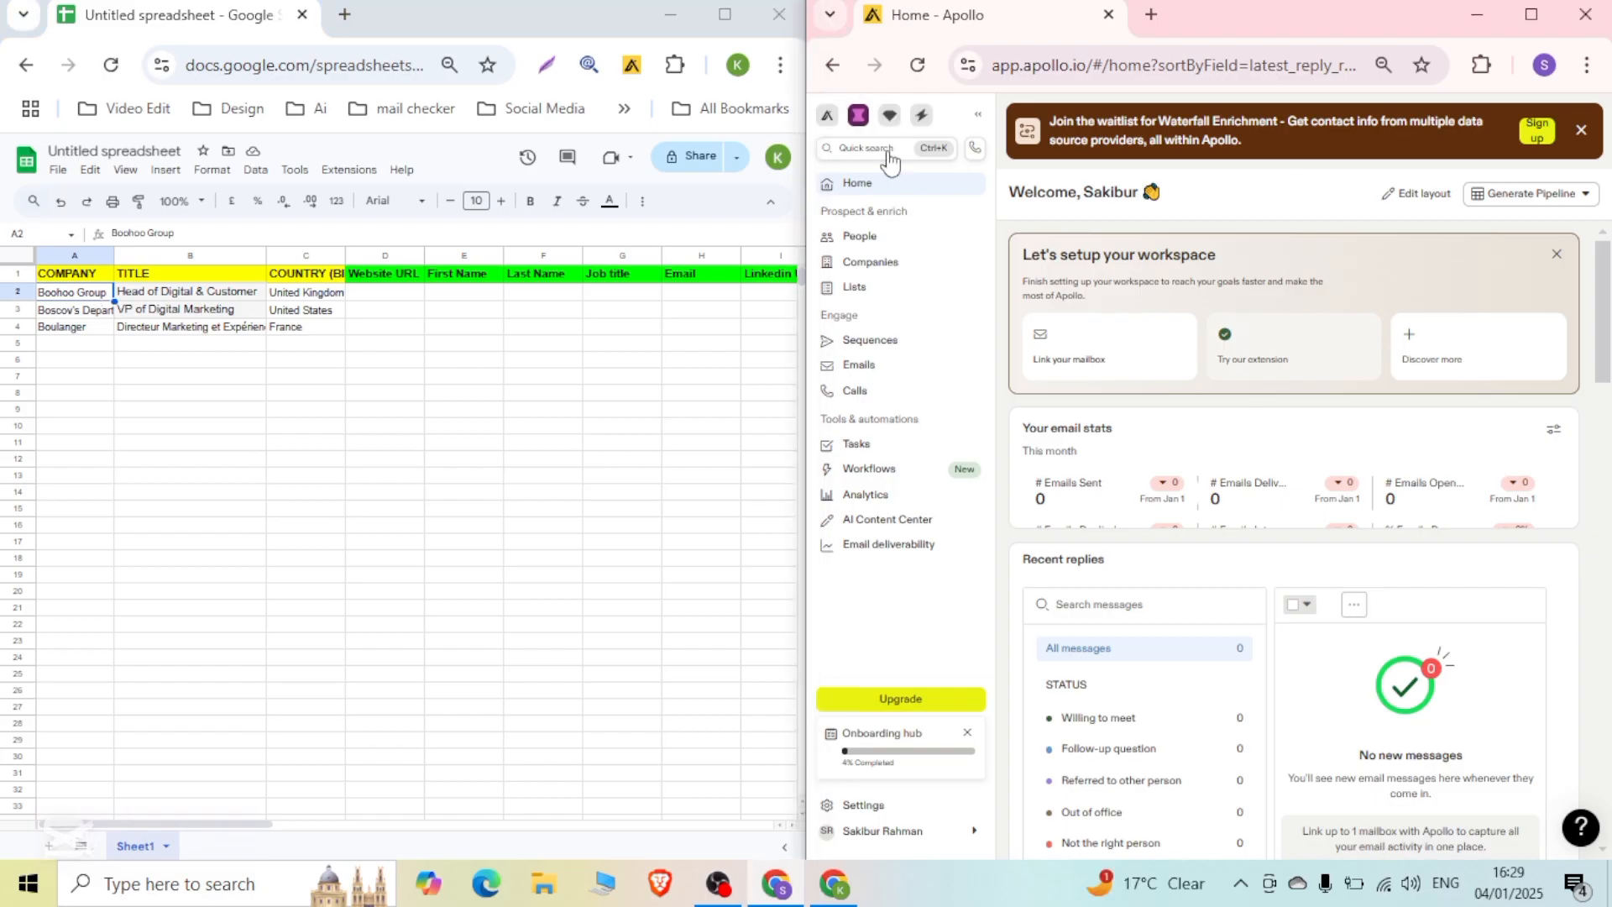
{"action": "left_click", "coordinate": [889, 152]}
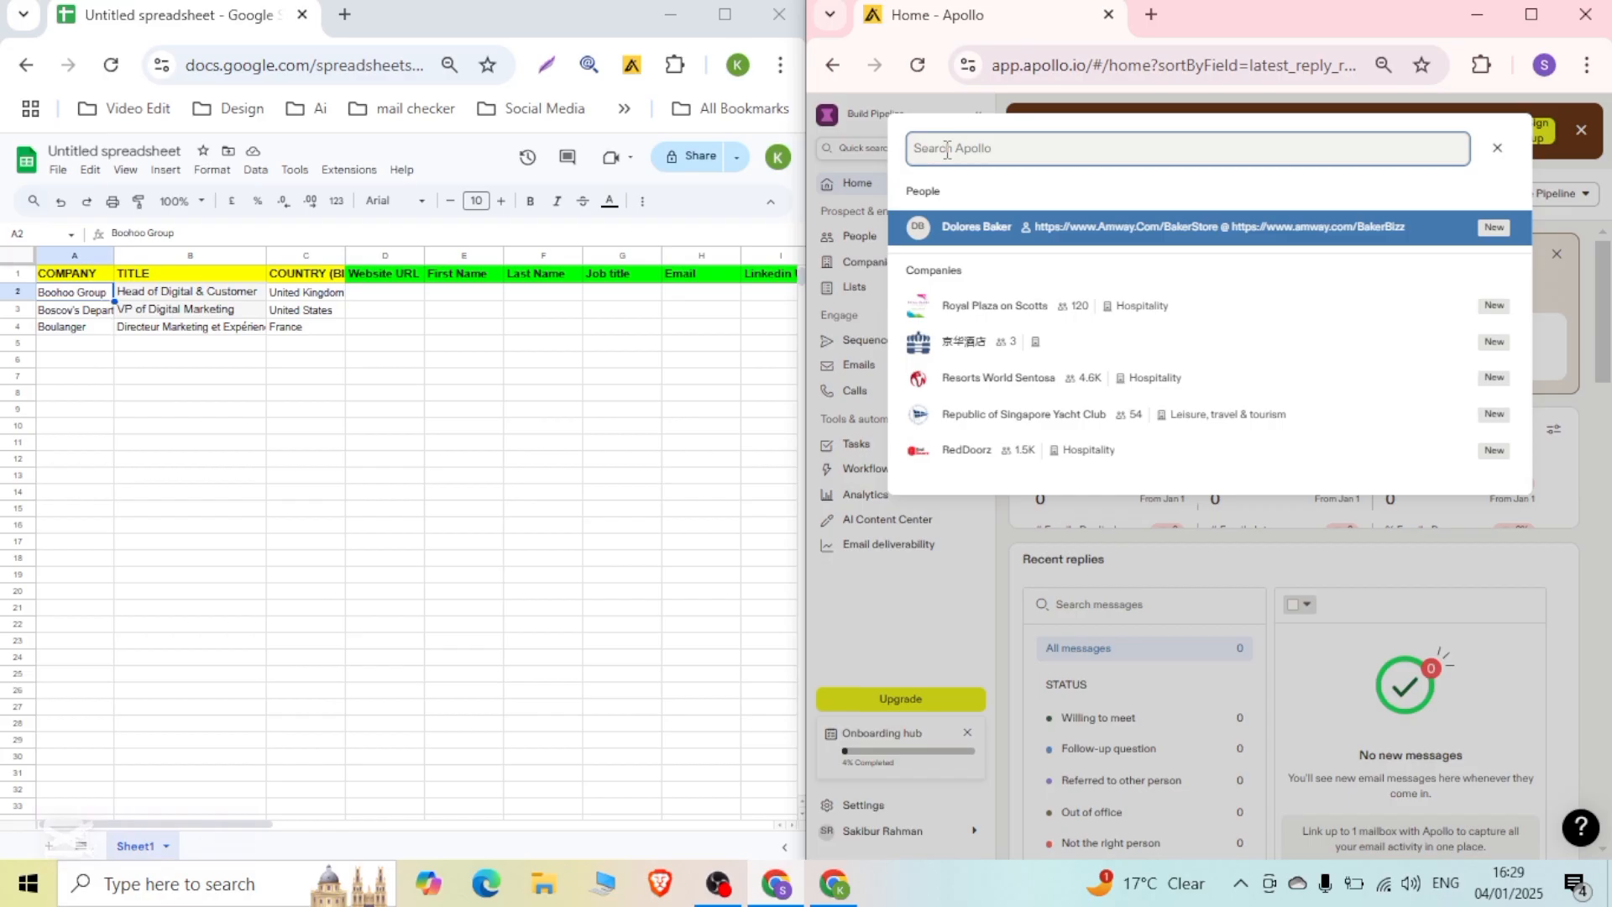
{"action": "type", "text": "Boohoo Group"}
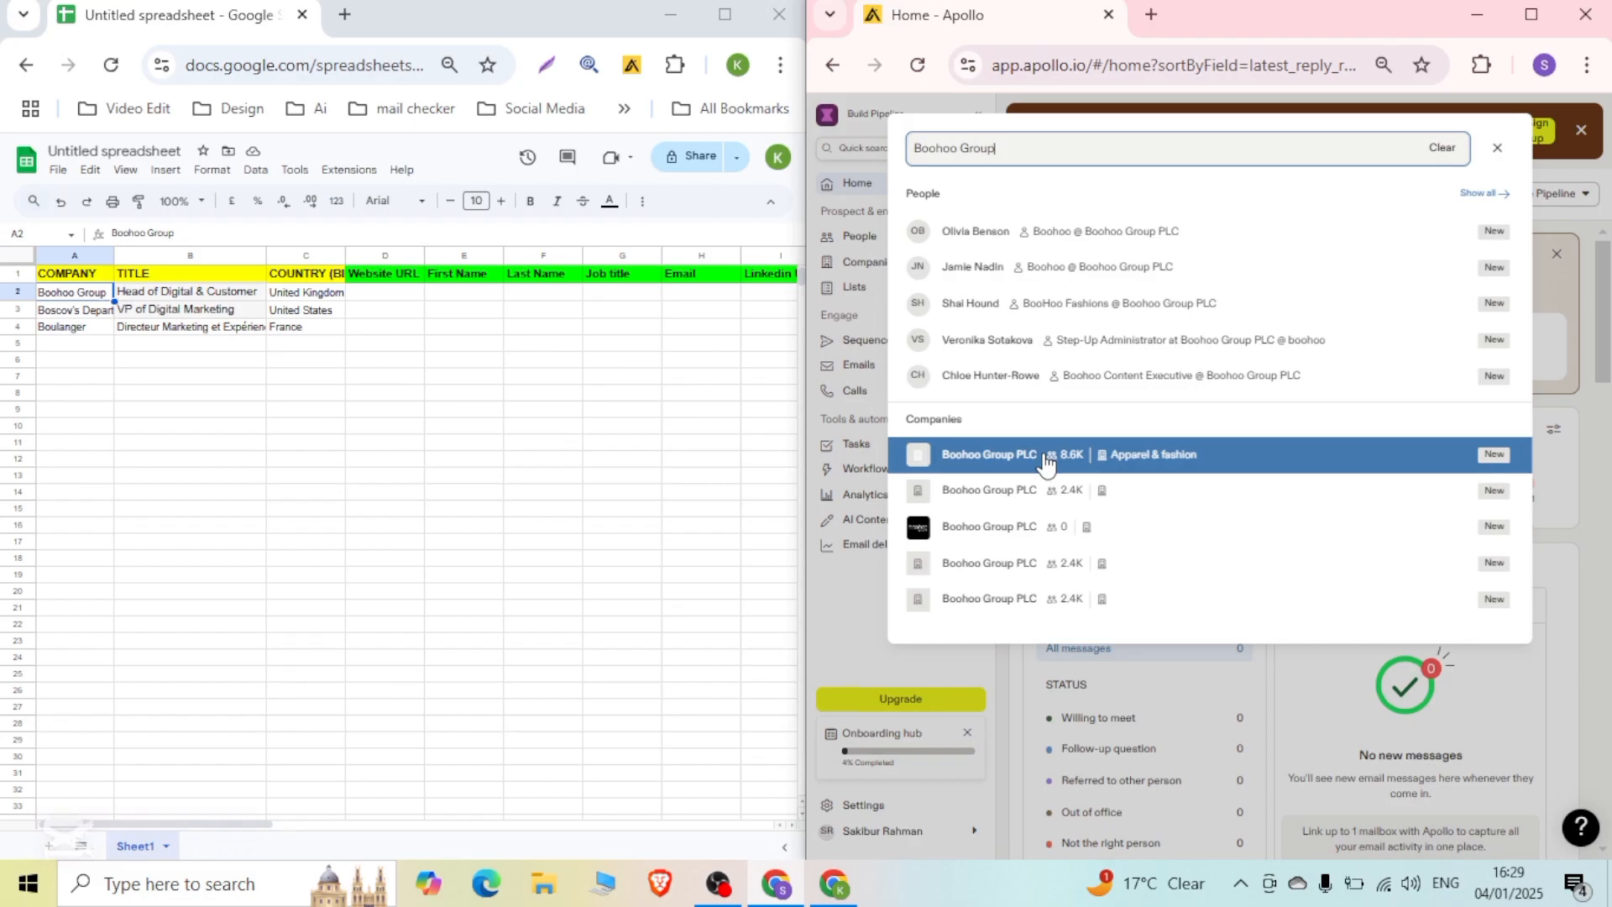
{"action": "left_click", "coordinate": [1046, 463]}
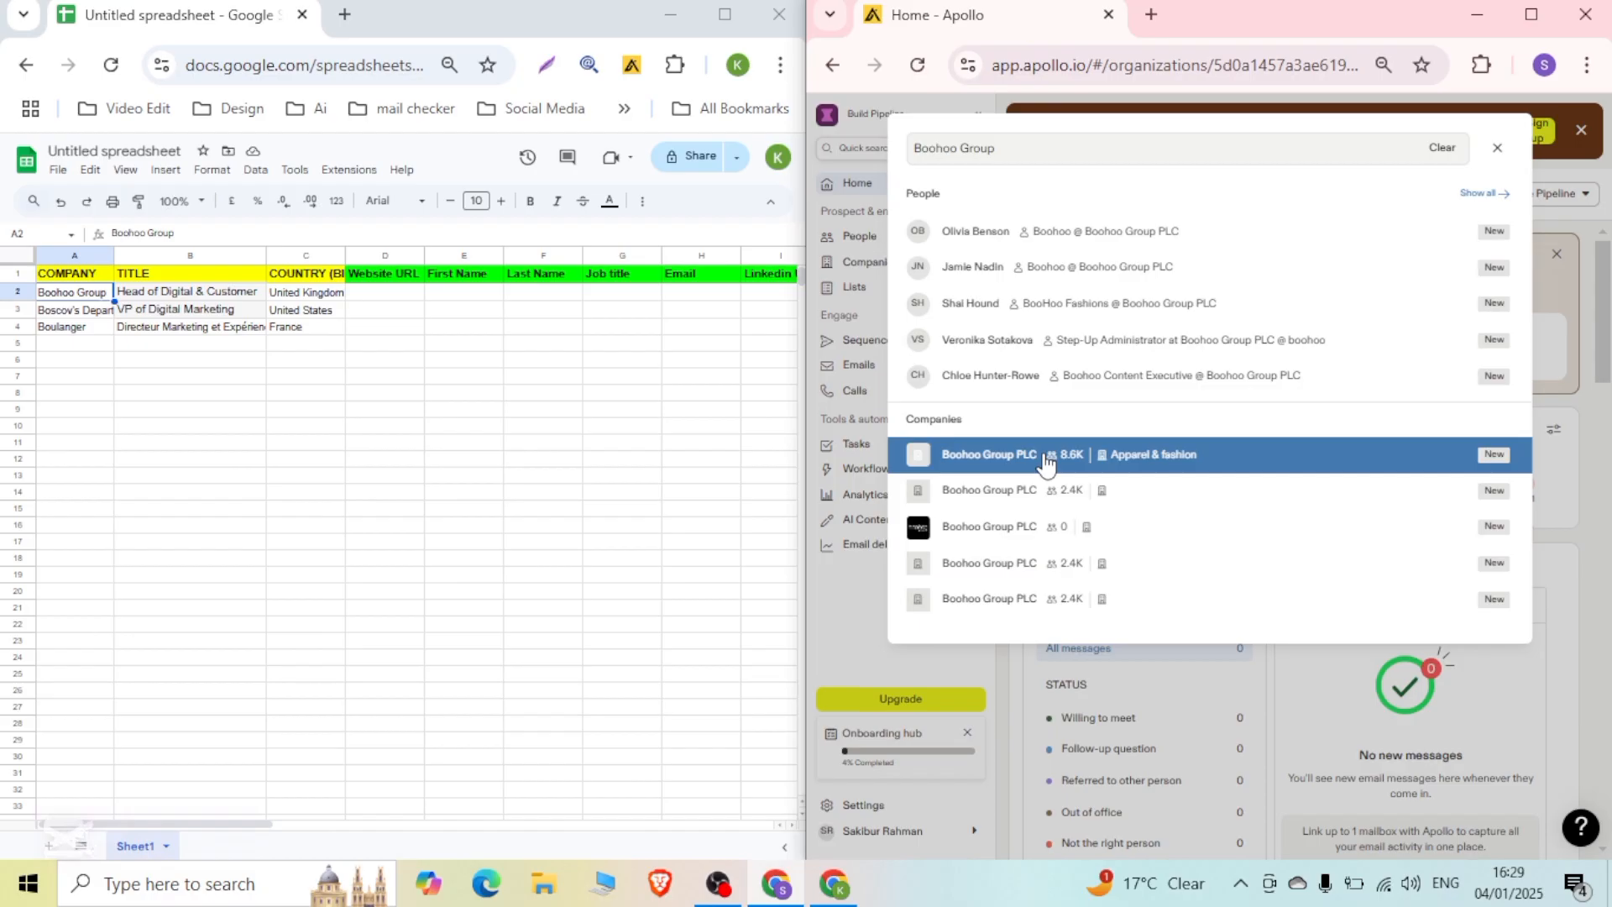
{"action": "left_click", "coordinate": [1045, 463]}
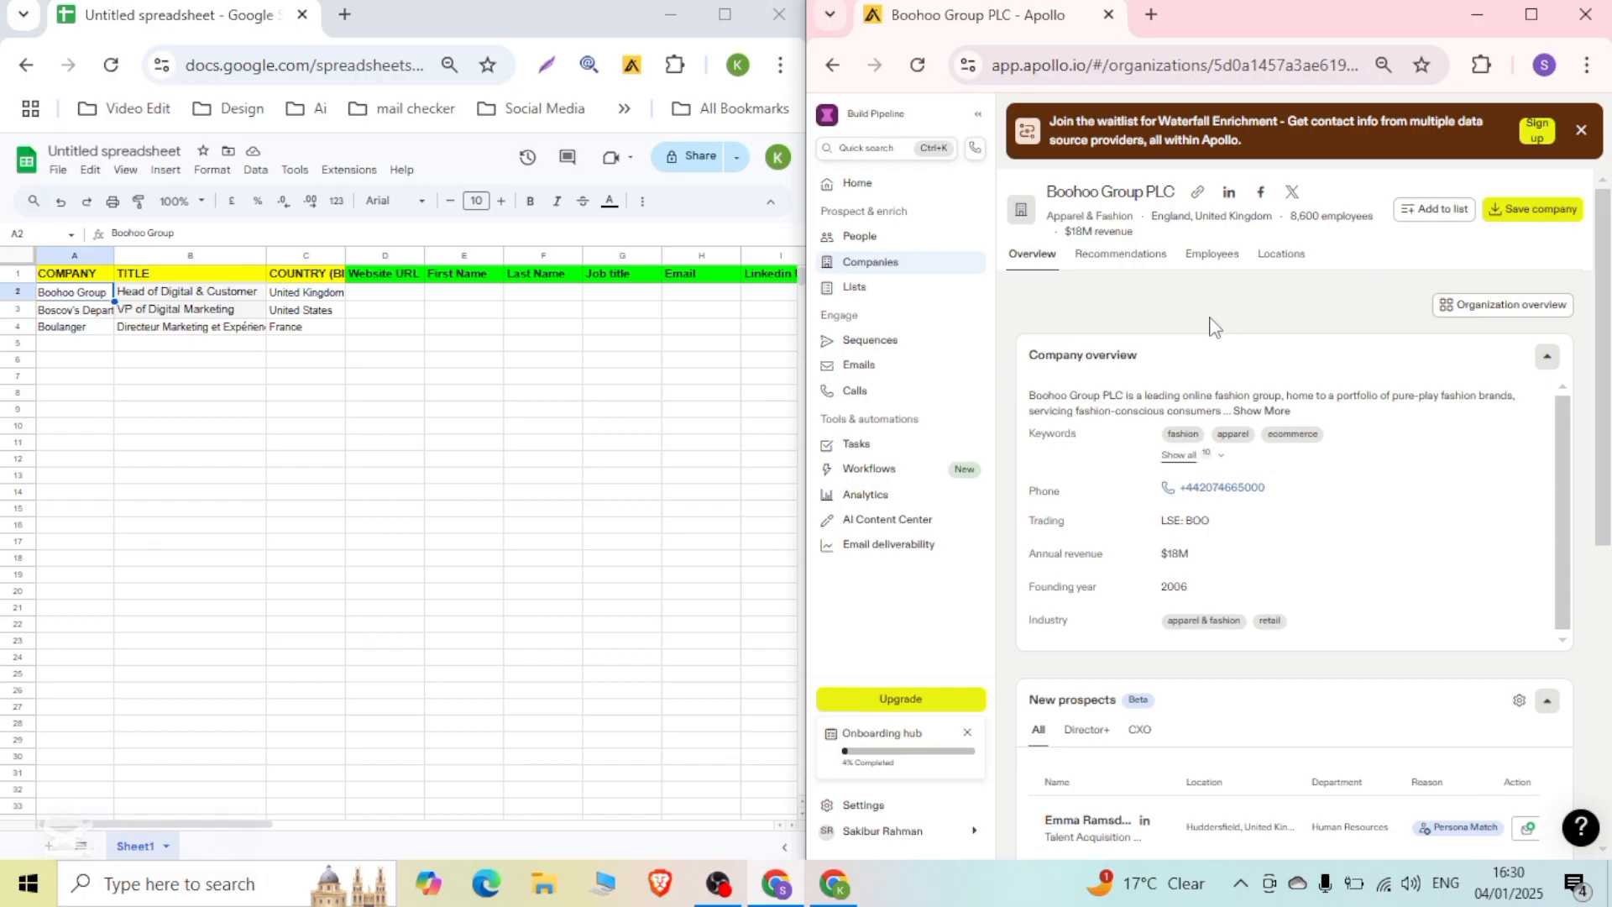
Filter Boohoo Group PLC's new prospects to Director+ and go to the second page of the list.
{"action": "scroll", "coordinate": [1209, 323], "scroll_direction": "down", "scroll_amount": 4}
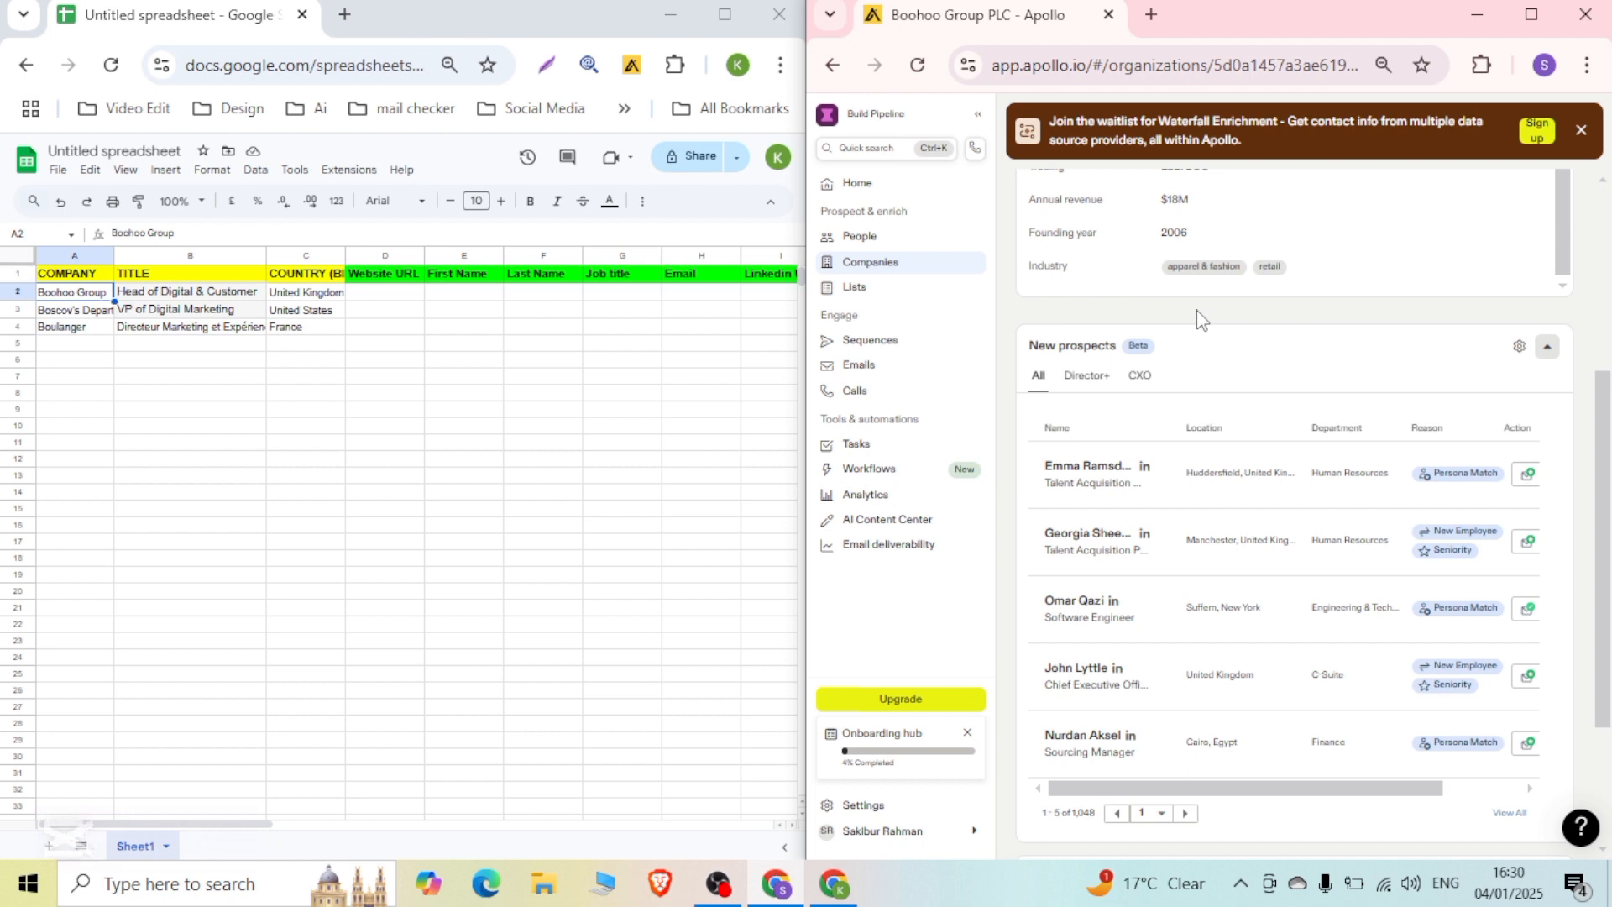
{"action": "scroll", "coordinate": [1202, 319], "scroll_direction": "down", "scroll_amount": 1}
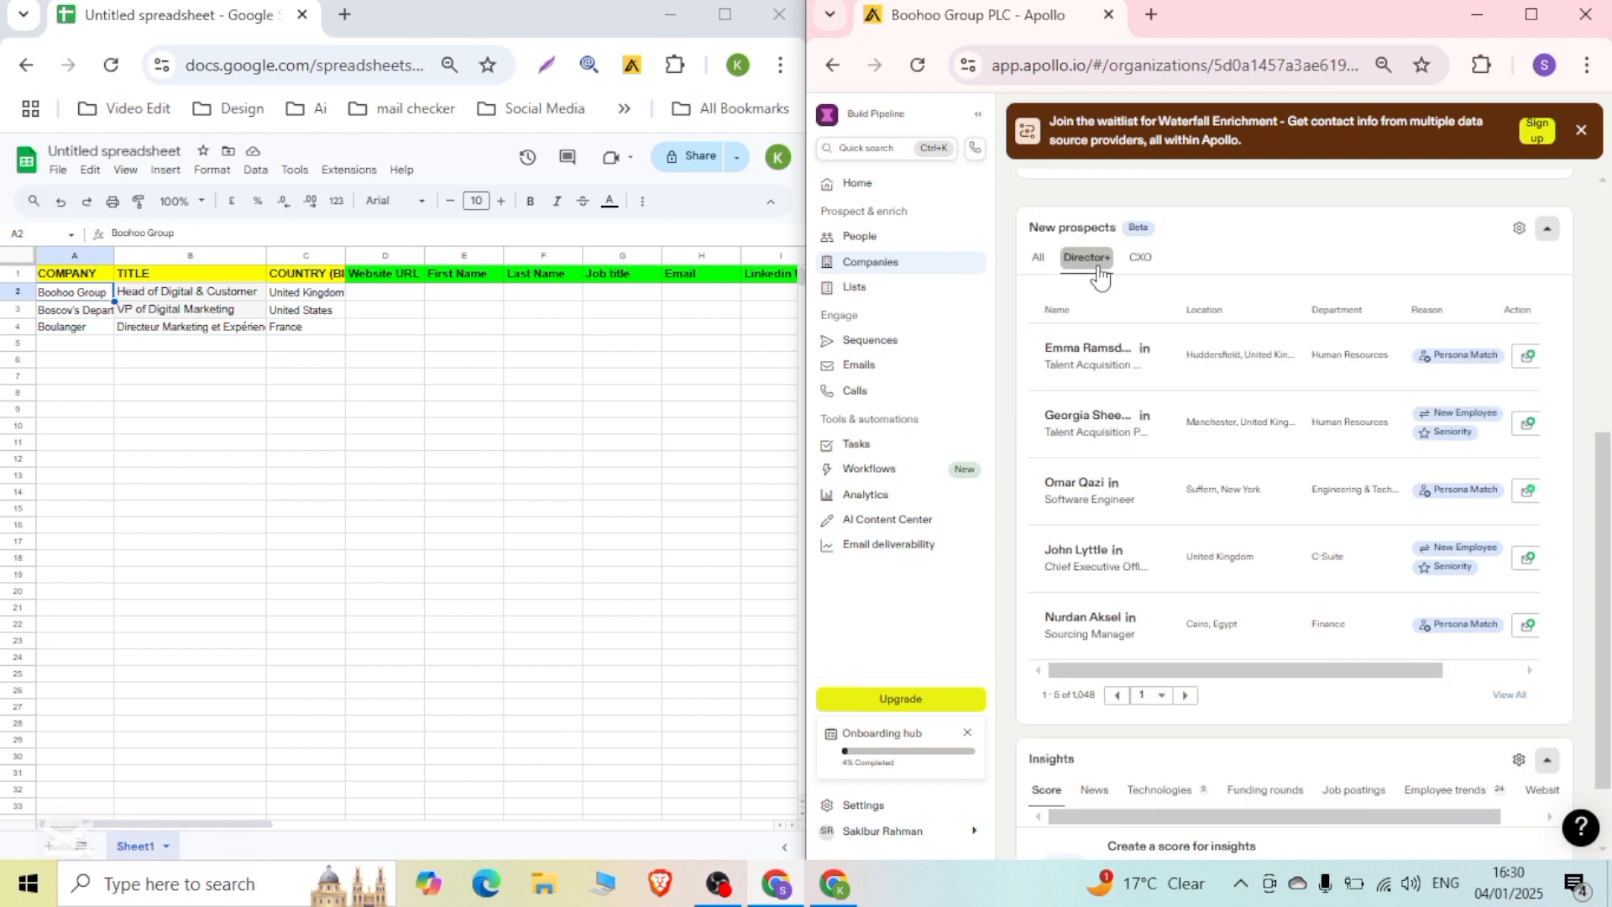
{"action": "left_click", "coordinate": [1096, 267]}
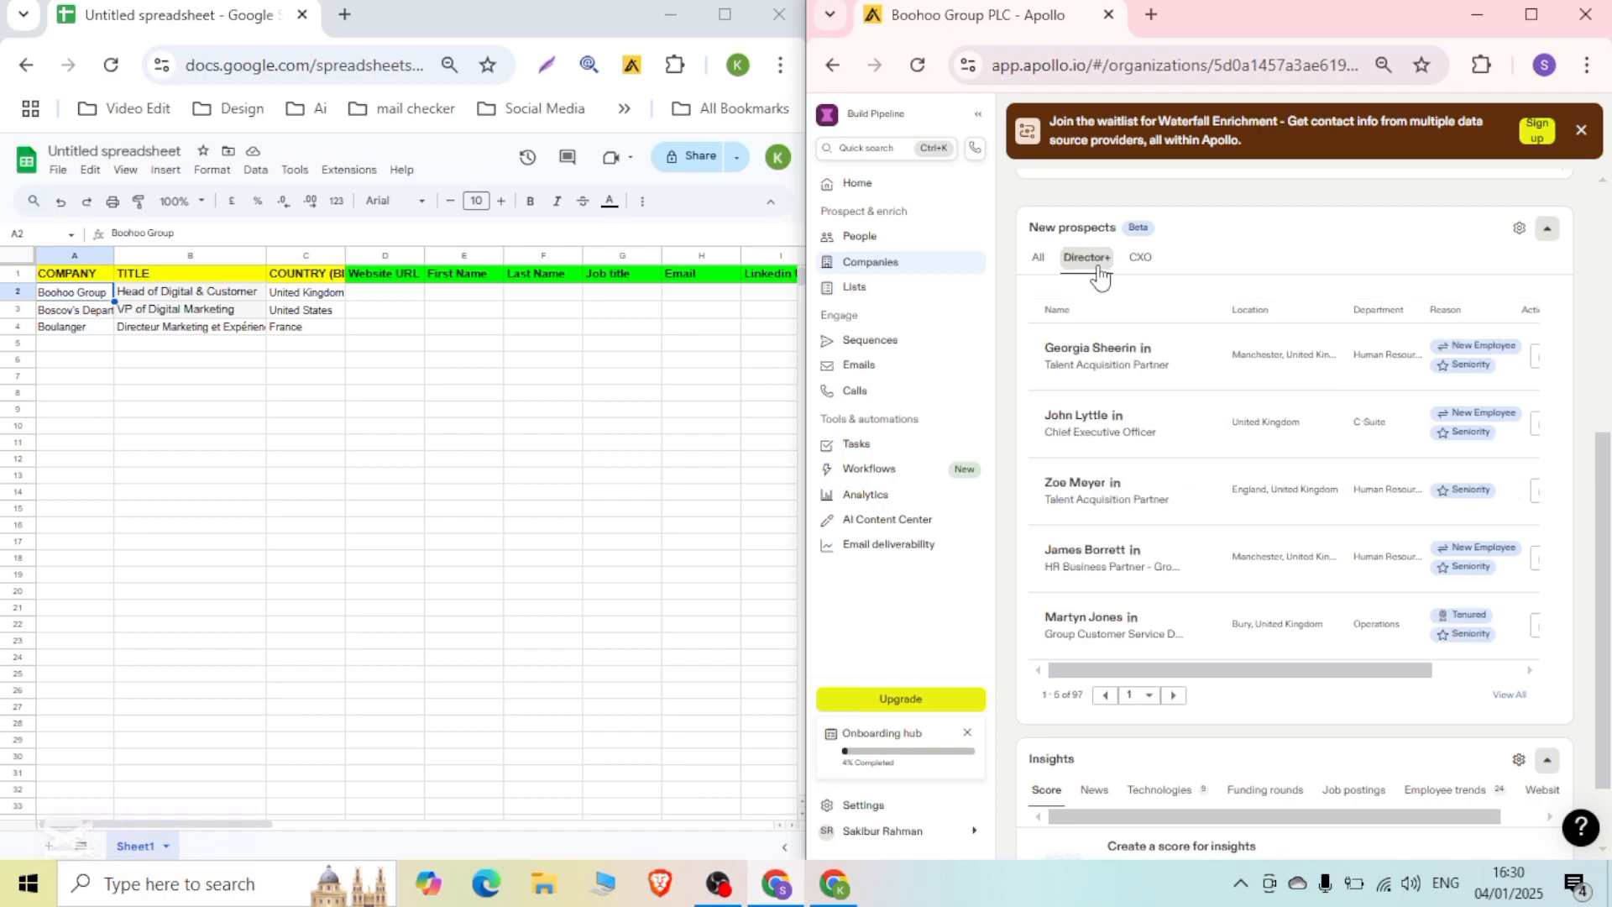
{"action": "left_click", "coordinate": [1175, 695]}
Copy the Head Of Digital & Customer prospect's name into row 2, split between the First Name and Last Name columns.
{"action": "left_click_drag", "start_coordinate": [1045, 347], "coordinate": [1133, 351]}
{"action": "key", "text": "ctrl+c"}
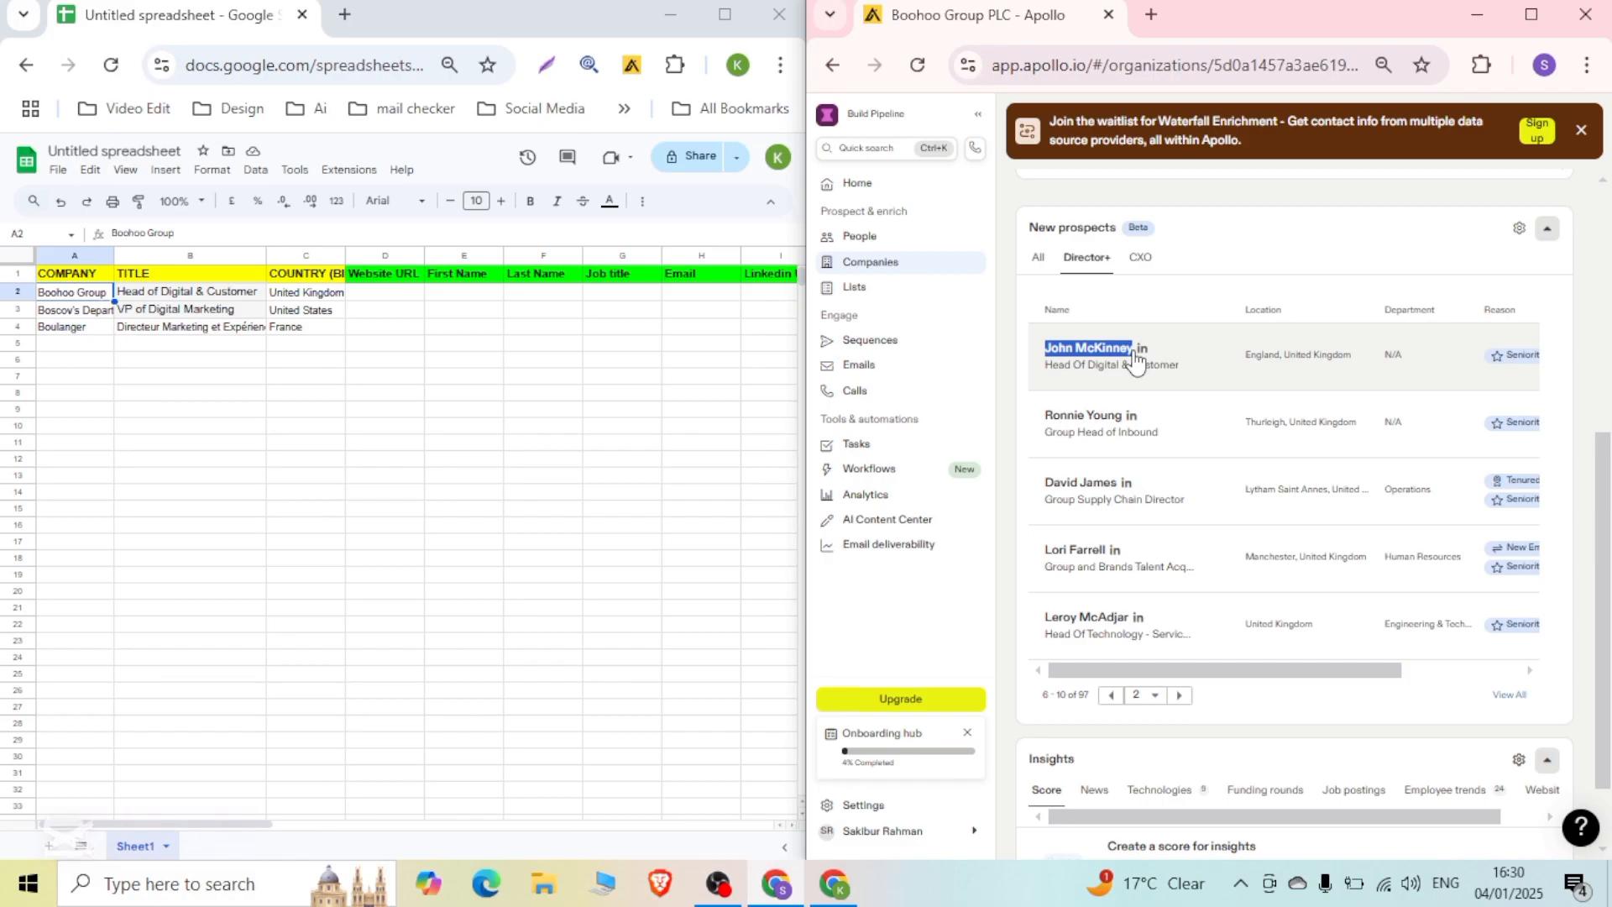
{"action": "left_click", "coordinate": [481, 297]}
{"action": "key", "text": "ctrl+v"}
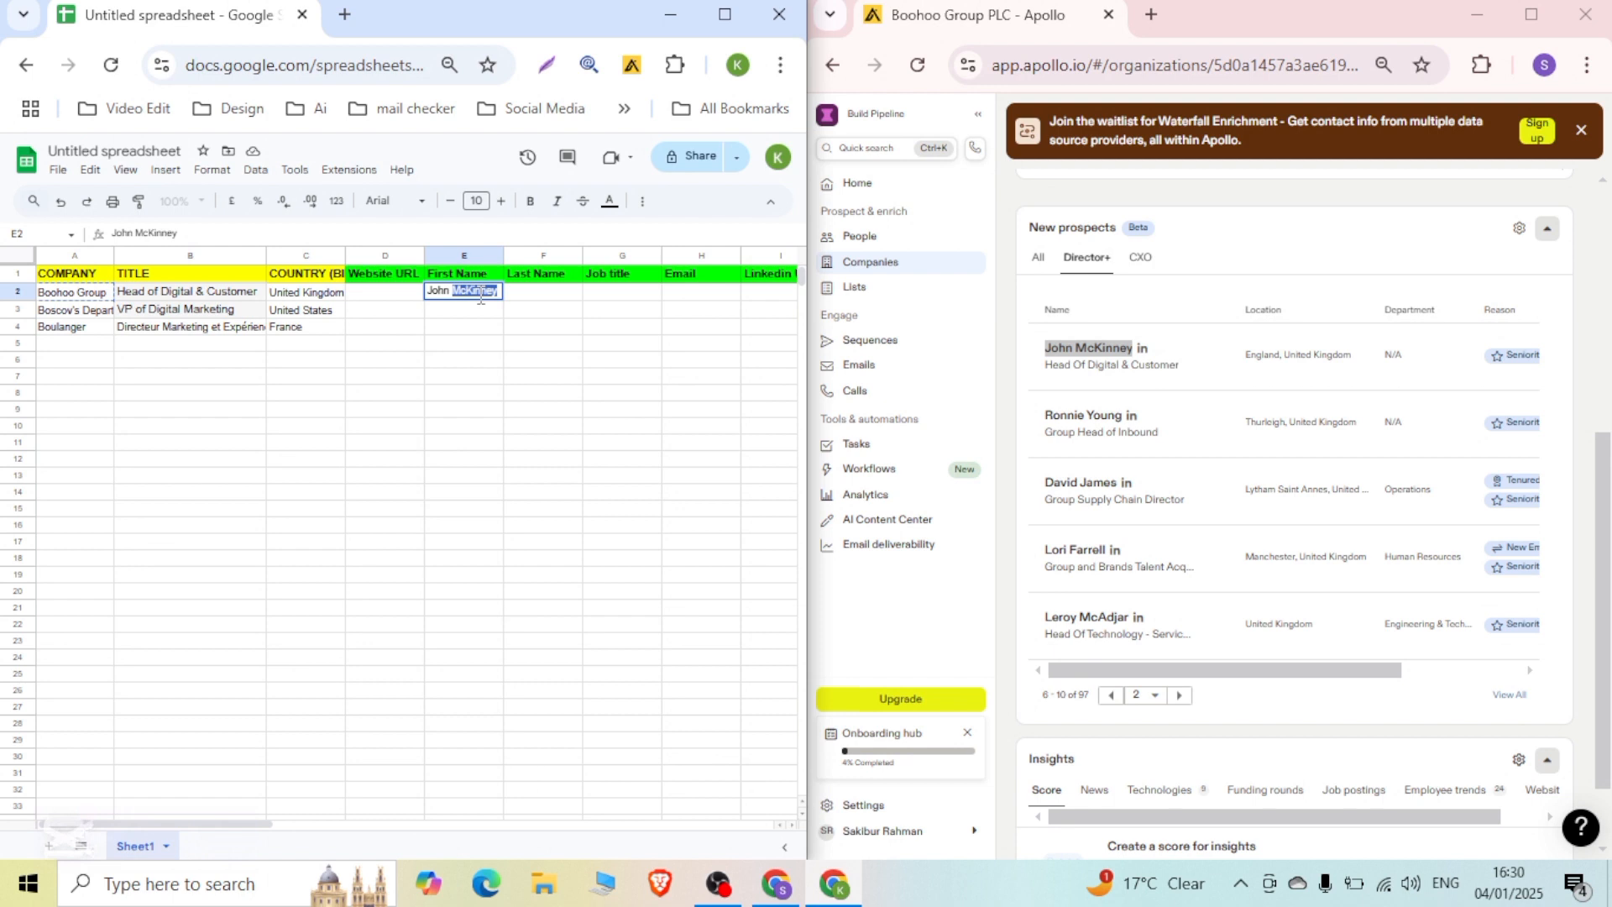
{"action": "key", "text": "ctrl+x"}
{"action": "left_click", "coordinate": [542, 299]}
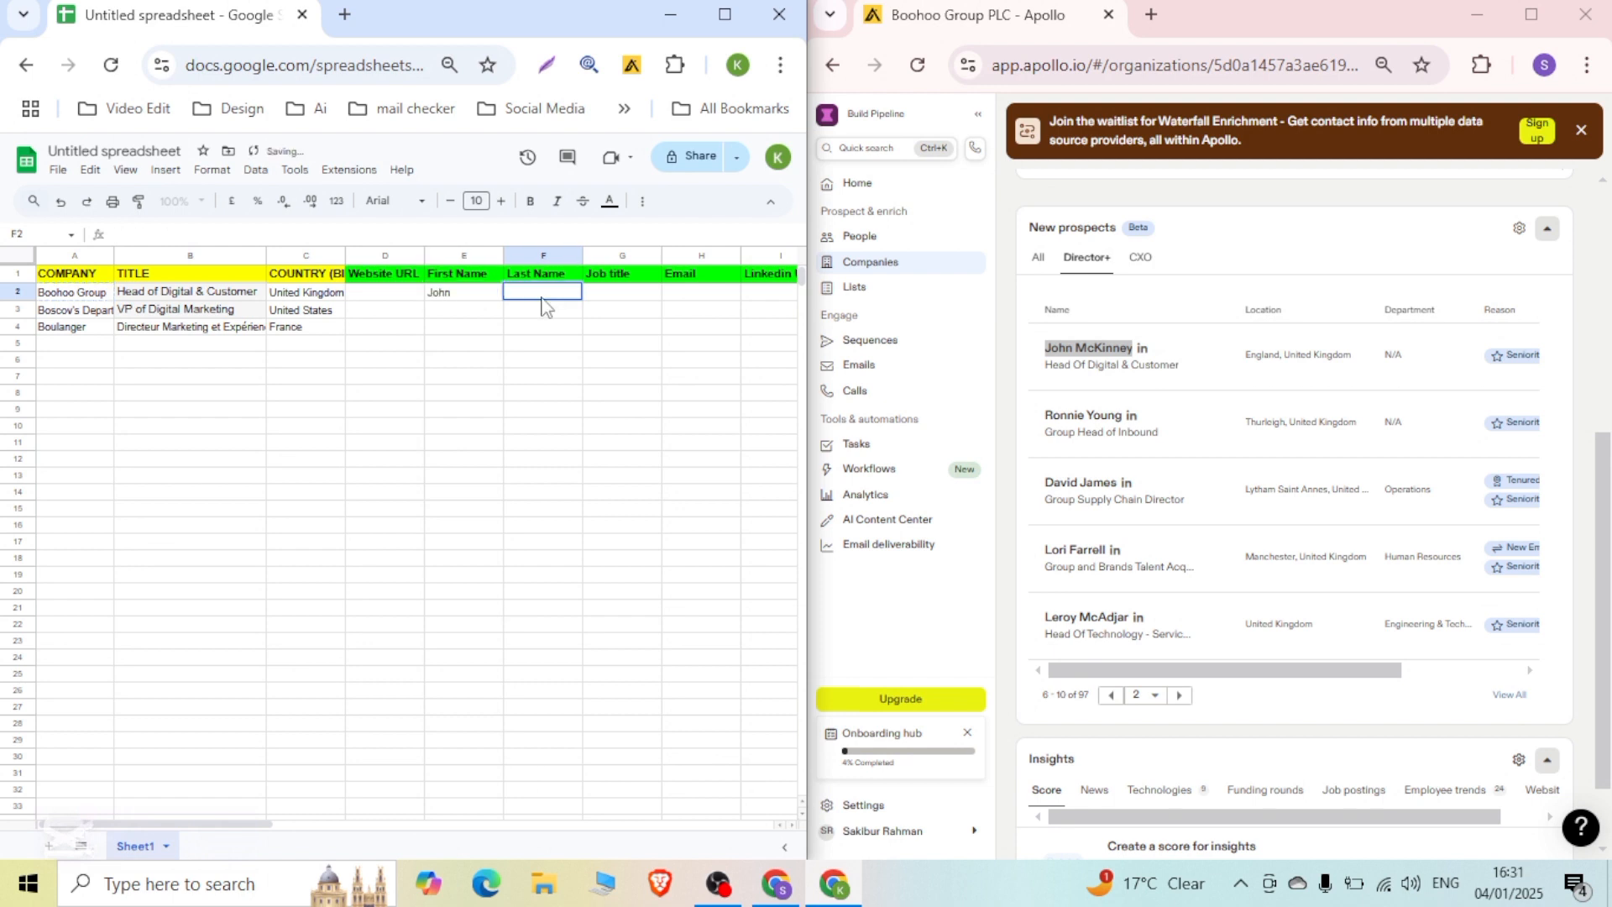
{"action": "key", "text": "ctrl+v"}
{"action": "left_click", "coordinate": [569, 330]}
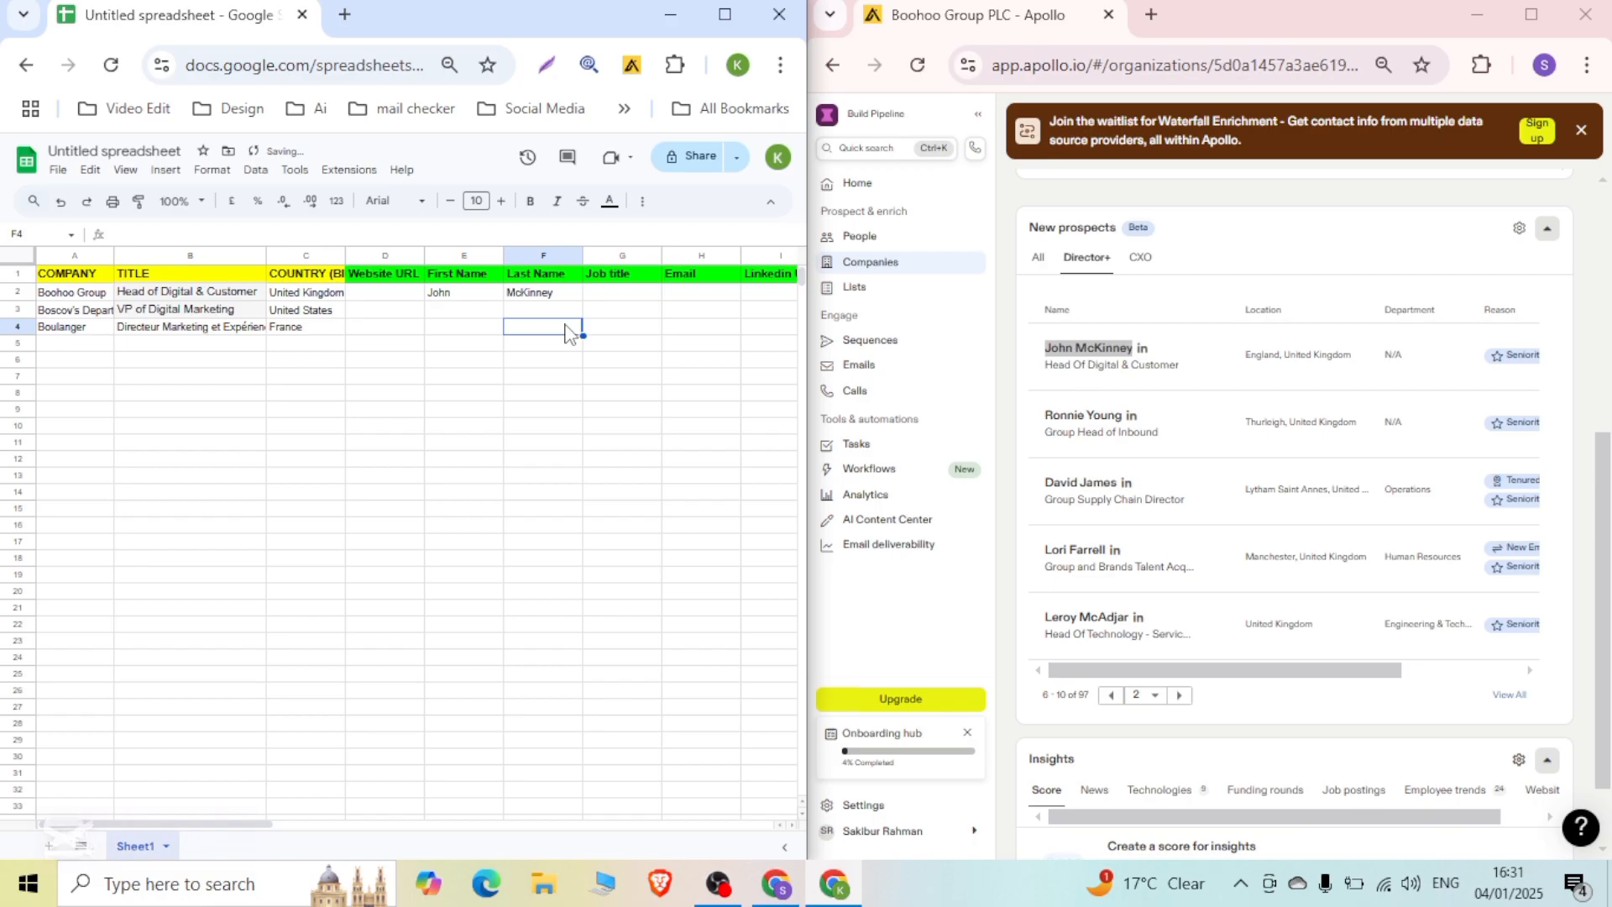
Fill row 2's Job title with "Head of Digital & Customer" and its Email with the address accessed for that prospect.
{"action": "left_click", "coordinate": [604, 296]}
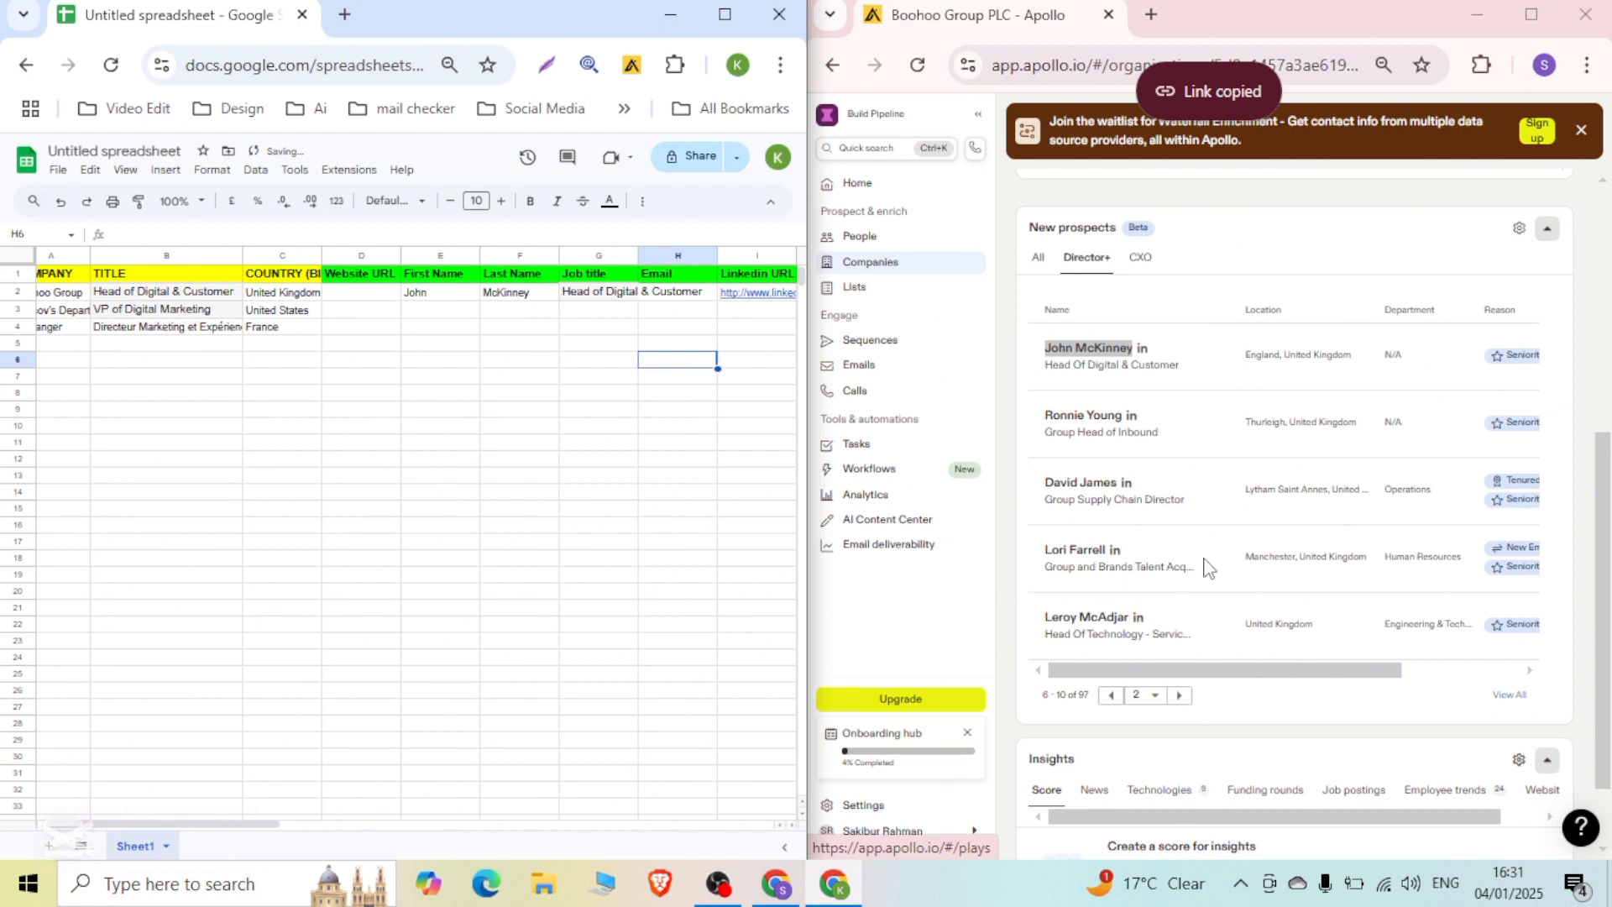
{"action": "scroll", "coordinate": [1207, 568], "scroll_direction": "right", "scroll_amount": 3}
{"action": "left_click", "coordinate": [1465, 356]}
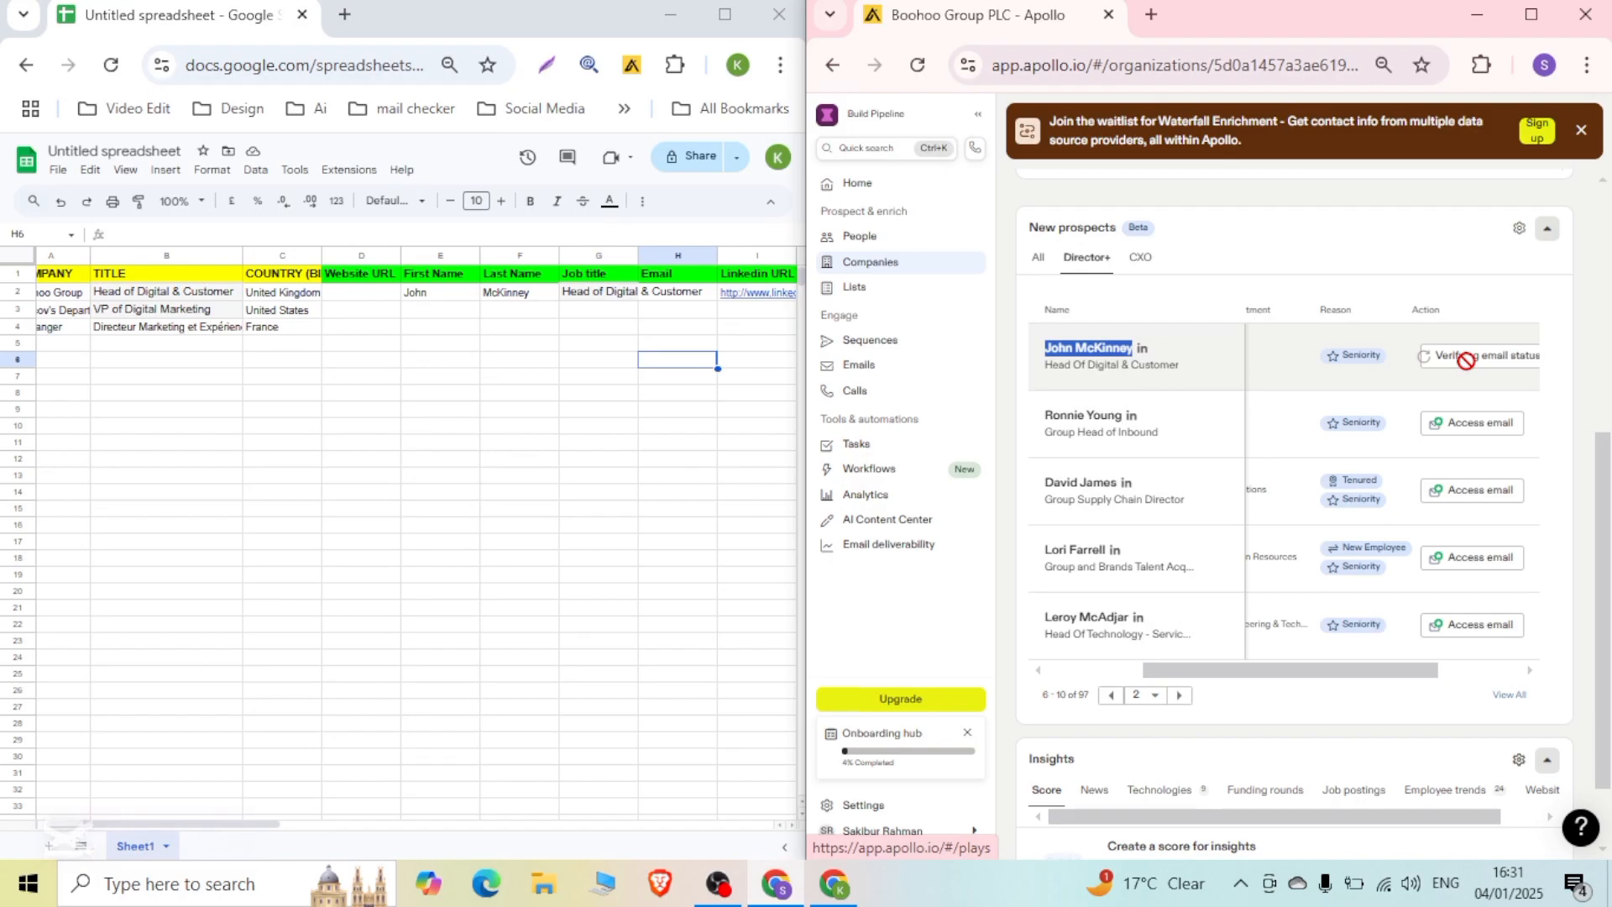
{"action": "double_click", "coordinate": [677, 291]}
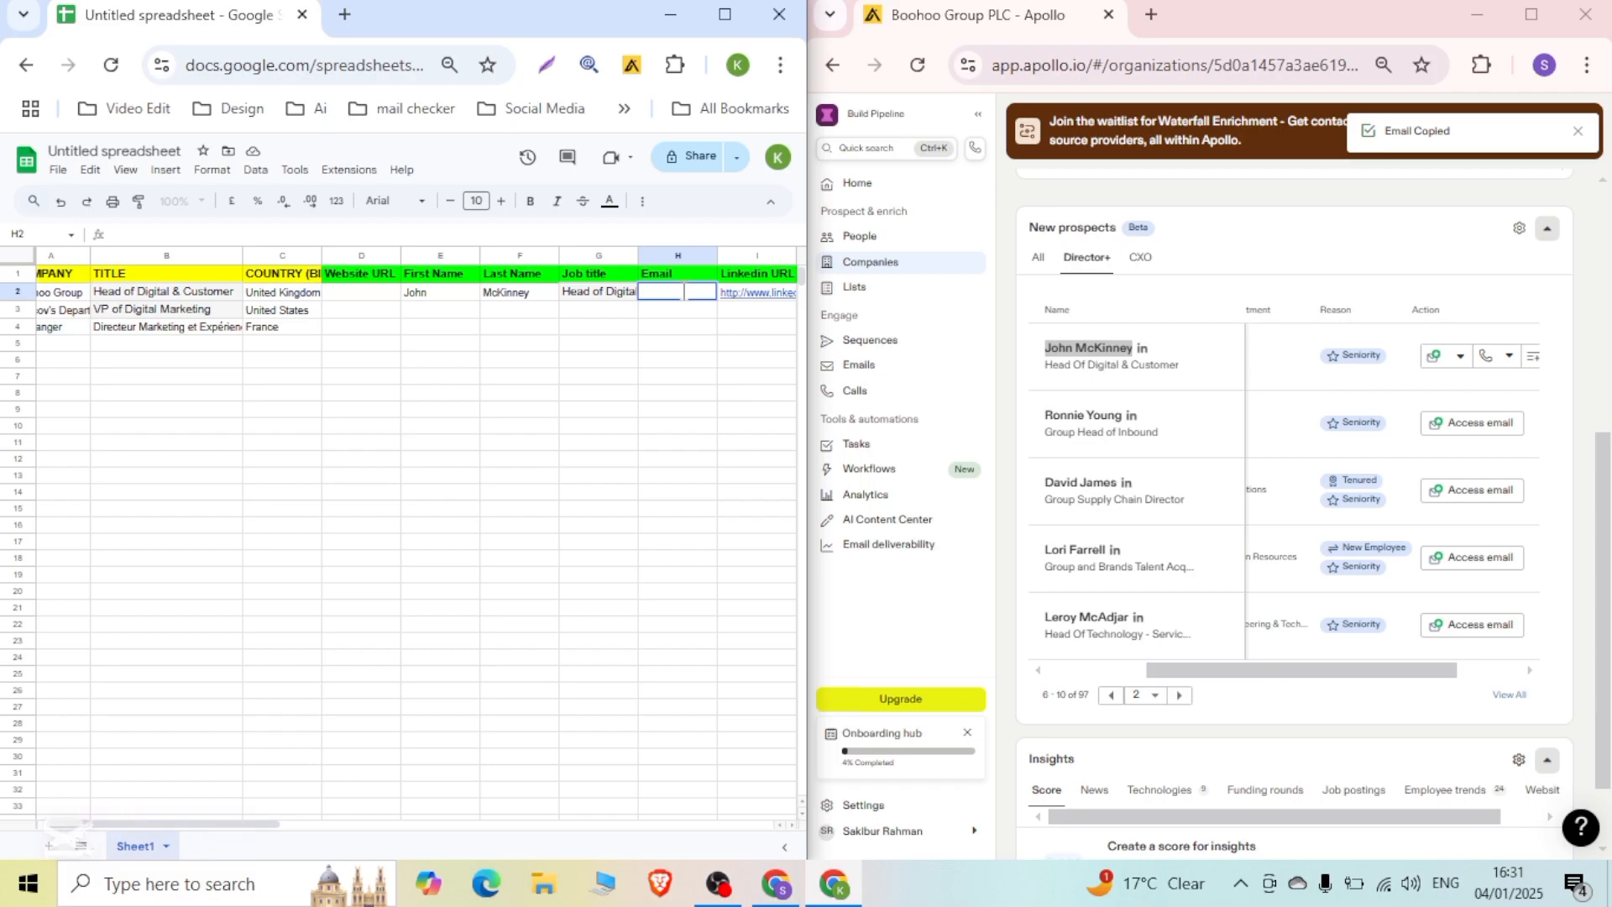
{"action": "key", "text": "ctrl+v"}
{"action": "left_click", "coordinate": [677, 375]}
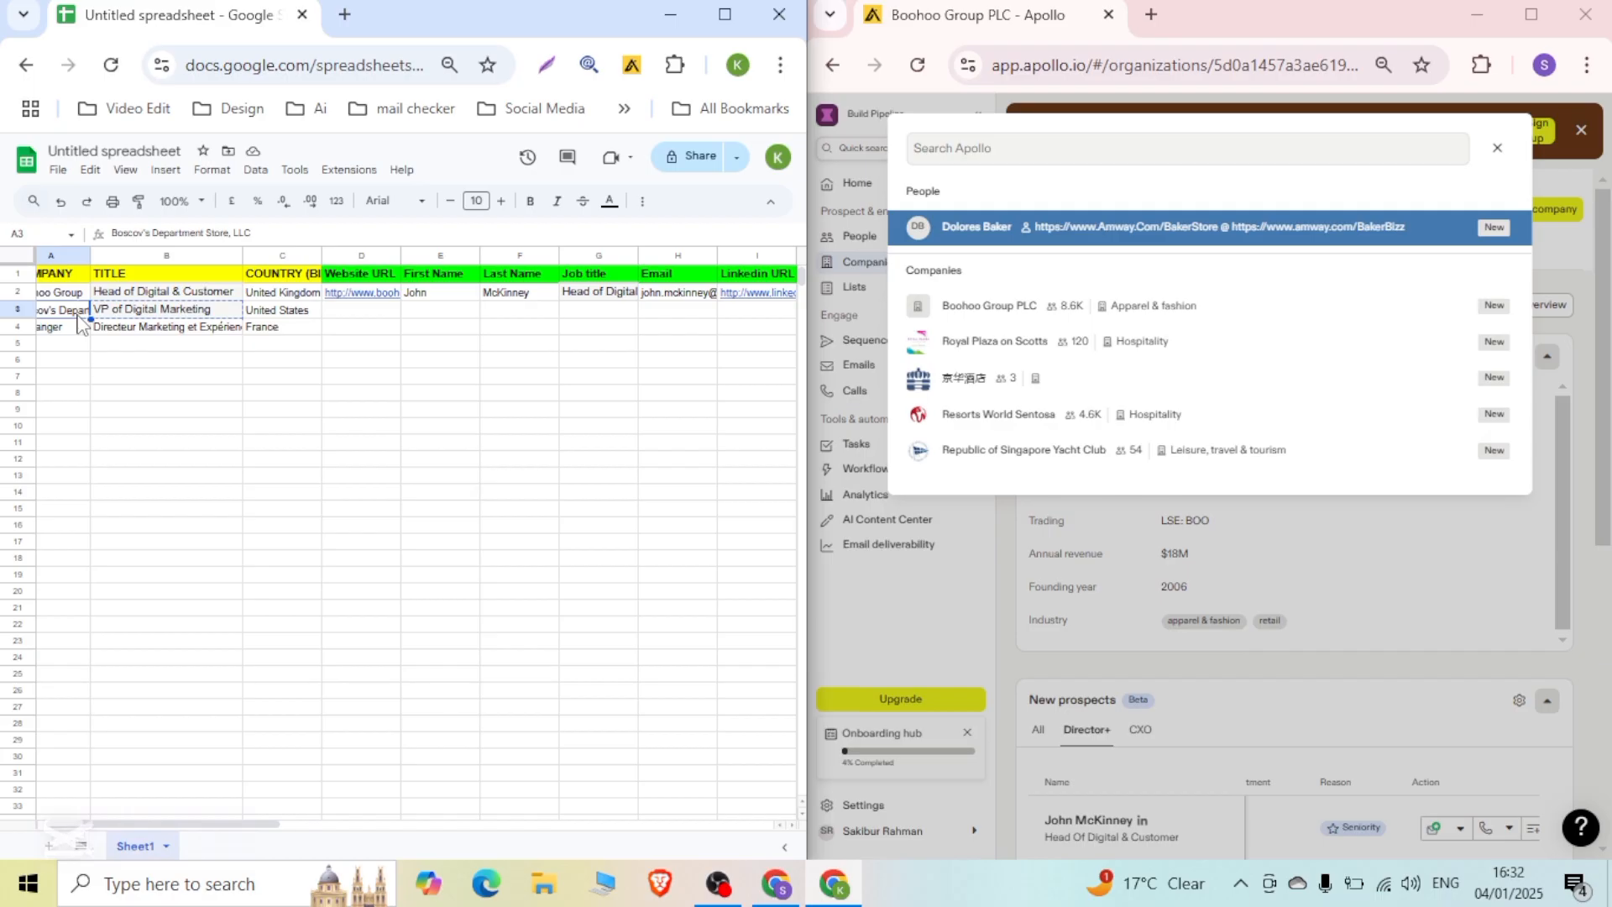
Search Apollo for "Boscov's Department Store, LLC" and open that company's page at its new prospects.
{"action": "left_click", "coordinate": [1176, 148]}
{"action": "key", "text": "ctrl+v"}
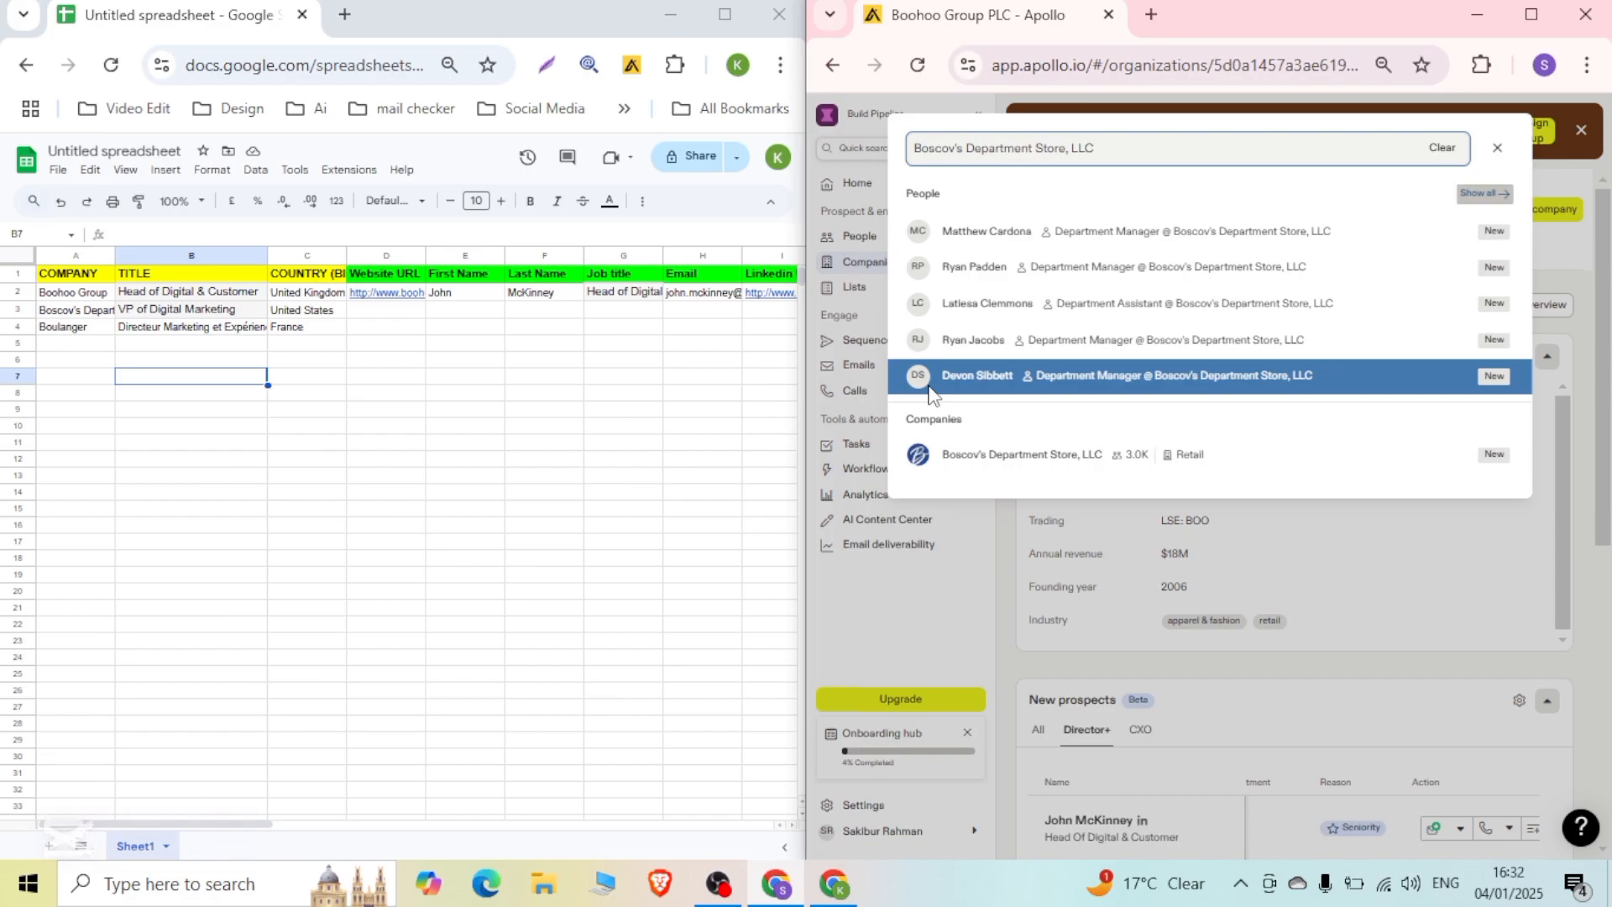
{"action": "left_click", "coordinate": [991, 454]}
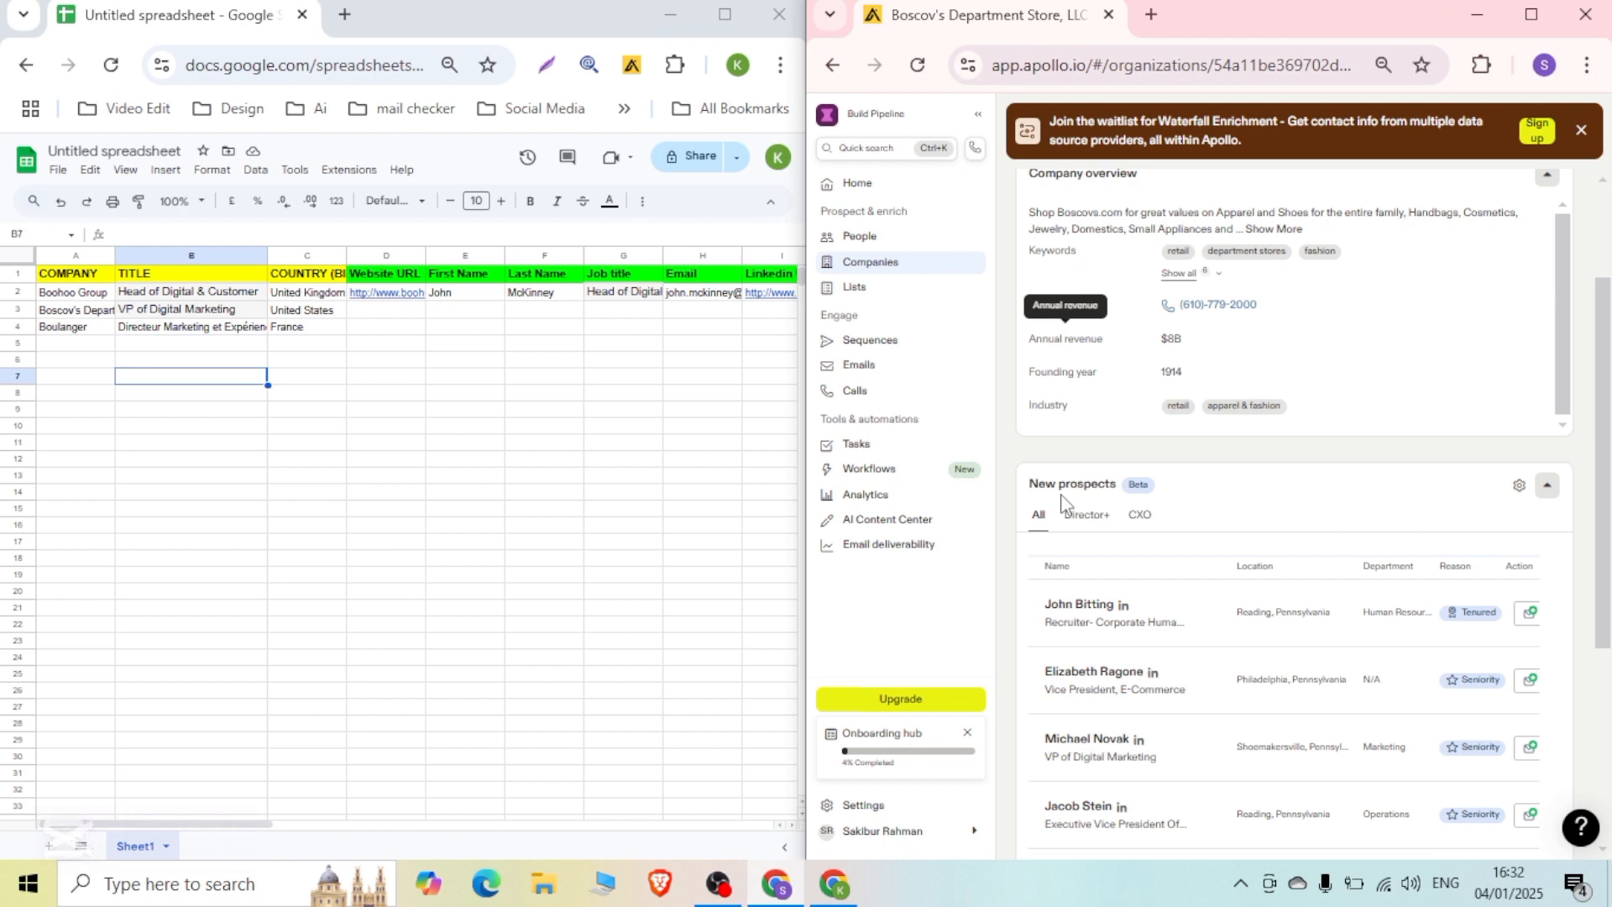
{"action": "scroll", "coordinate": [1063, 502], "scroll_direction": "down", "scroll_amount": 2}
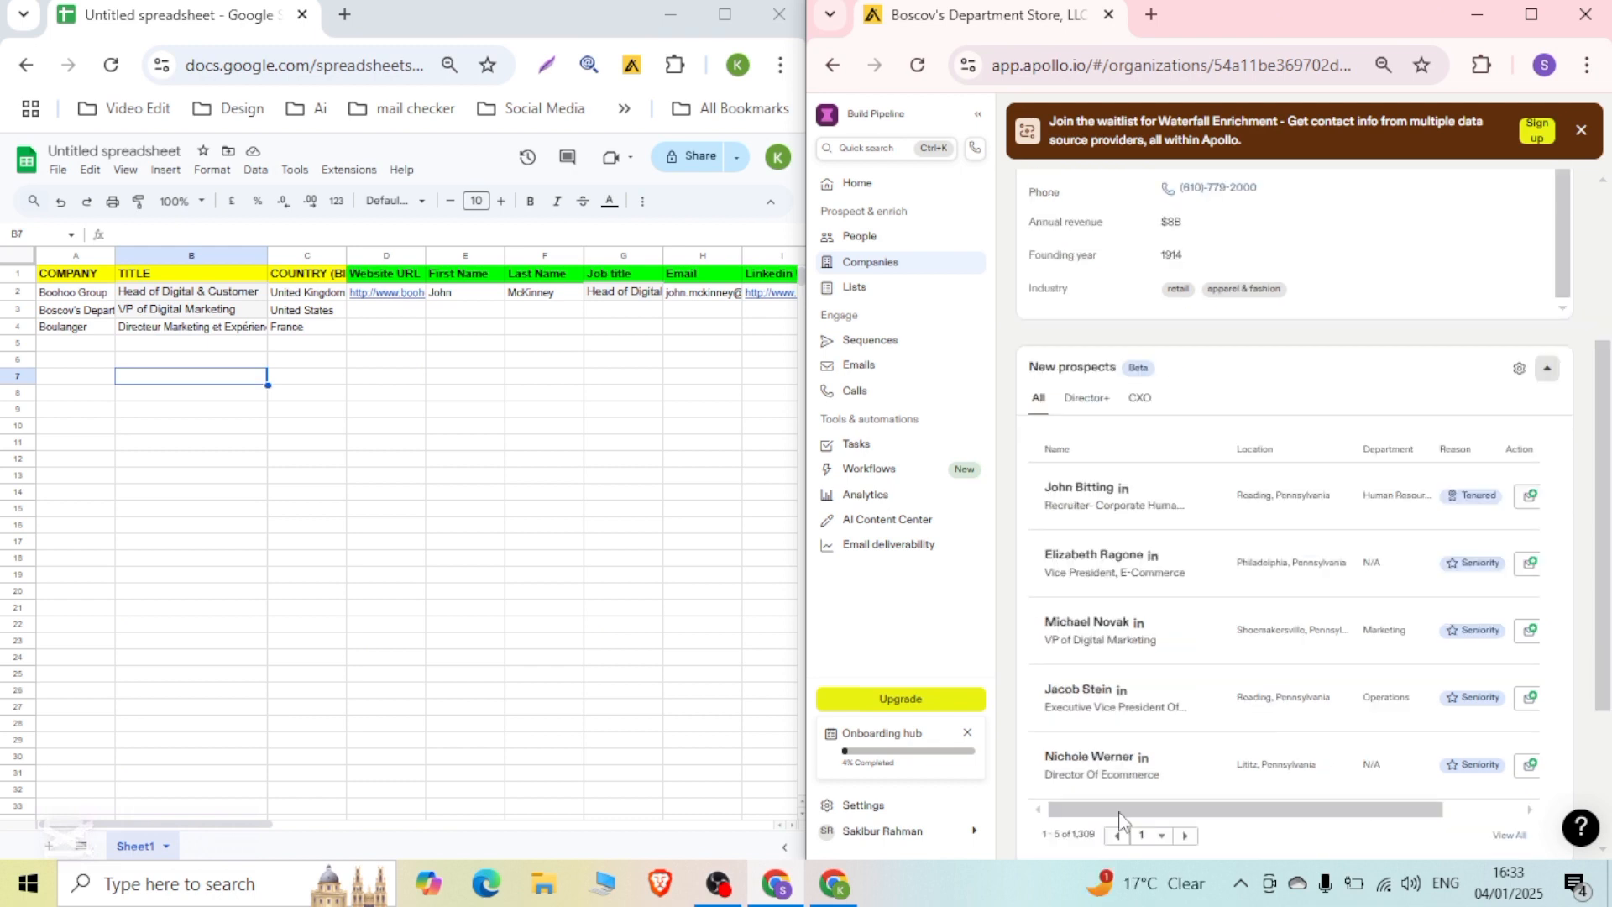